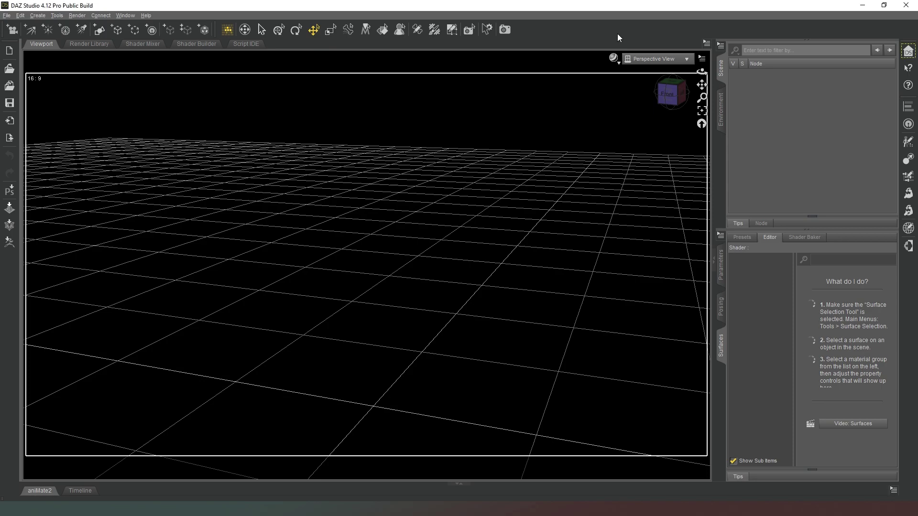
Create a plane primitive at the World Center with a size of 0.5 m and 1 division.
{"action": "left_click", "coordinate": [669, 82]}
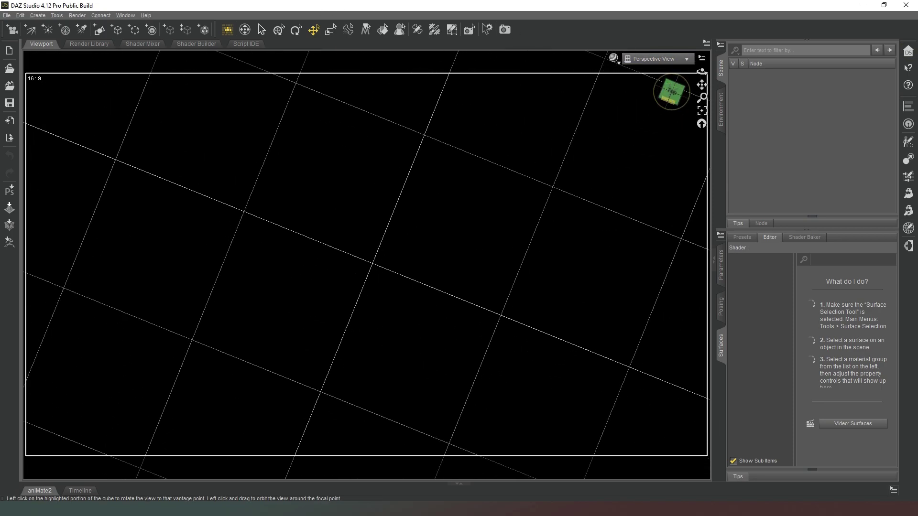
{"action": "left_click", "coordinate": [672, 92]}
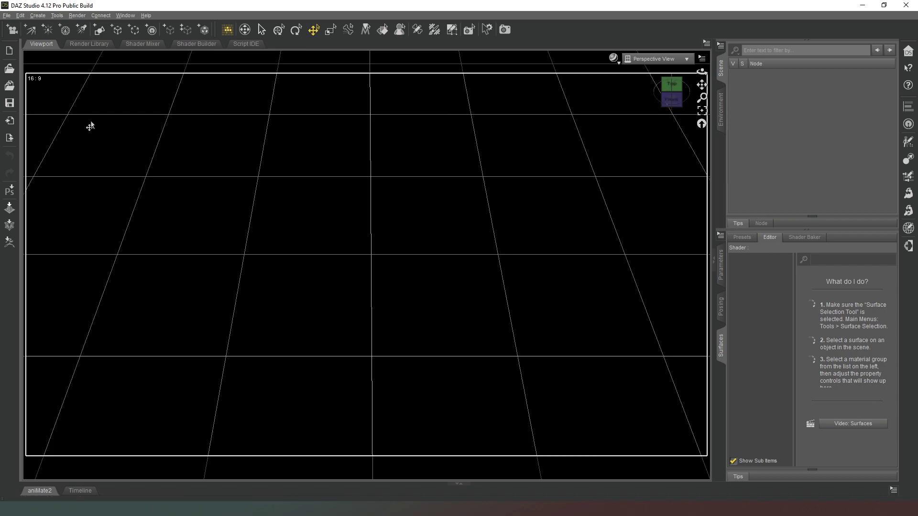
{"action": "left_click", "coordinate": [97, 35]}
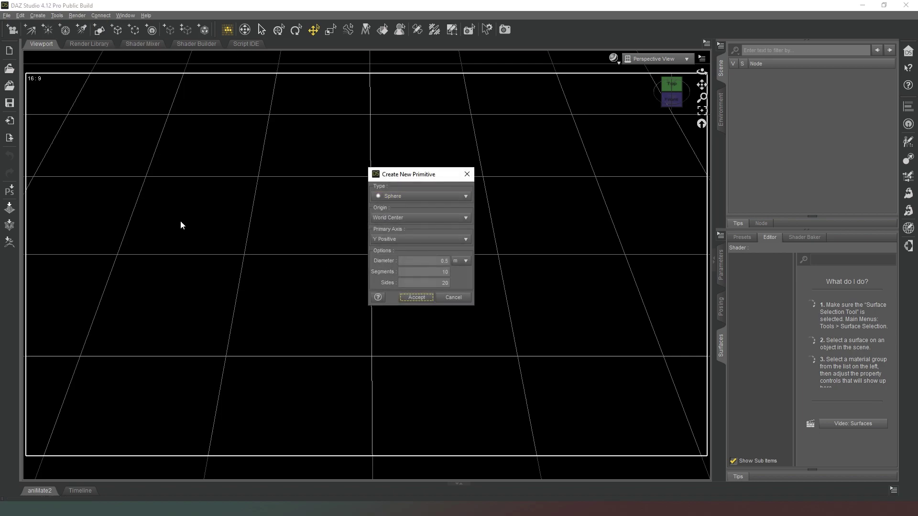
{"action": "left_click", "coordinate": [406, 195]}
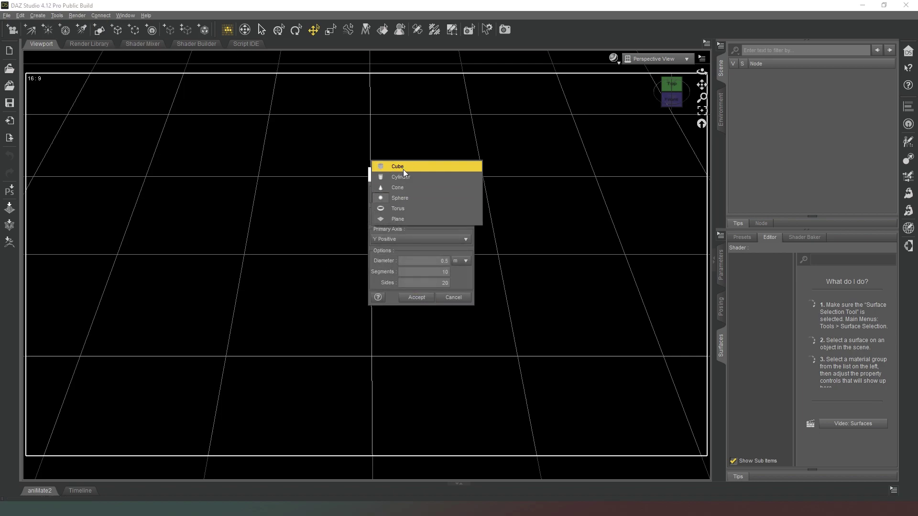
{"action": "left_click", "coordinate": [407, 223]}
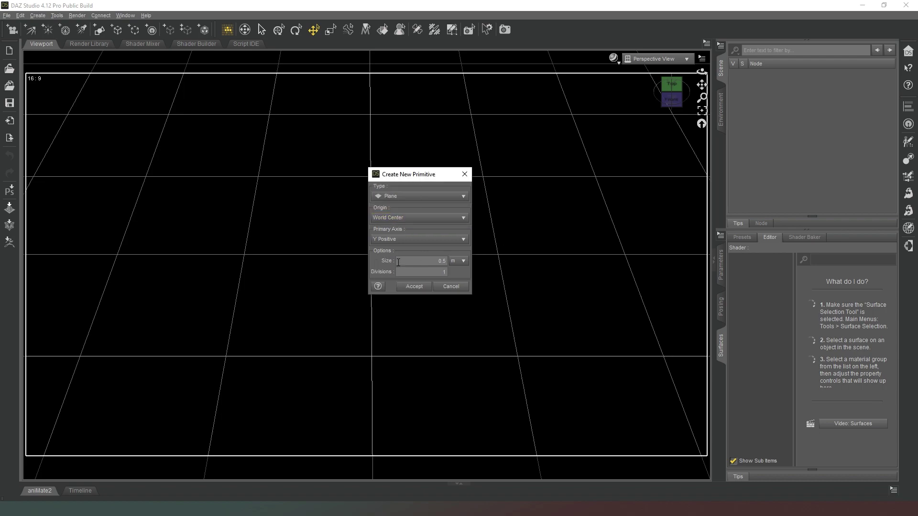
{"action": "left_click", "coordinate": [420, 286]}
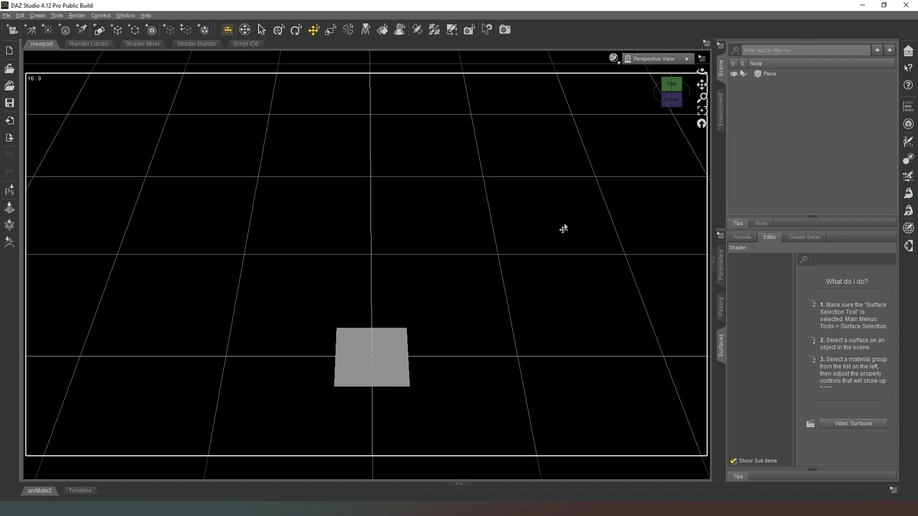
Set the viewport draw style to NVIDIA Iray and make the plane non-selectable in the viewport.
{"action": "left_click", "coordinate": [621, 67]}
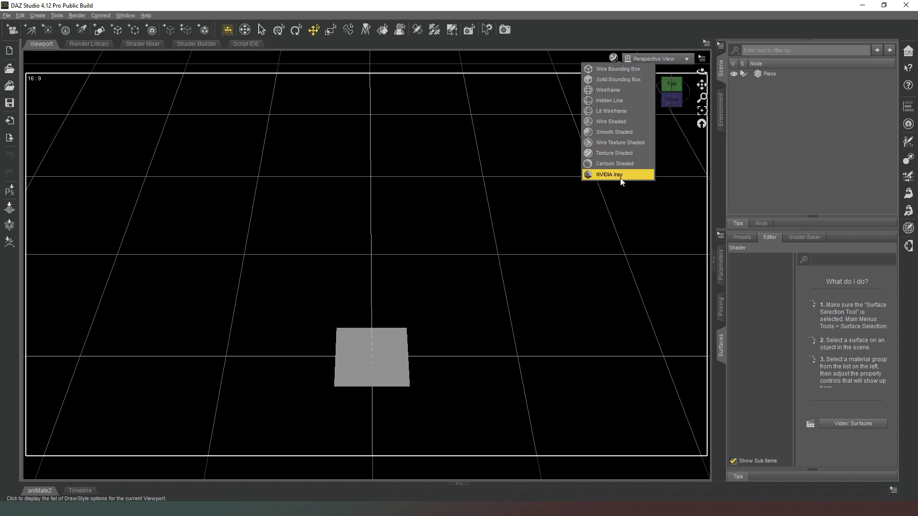
{"action": "left_click", "coordinate": [623, 175]}
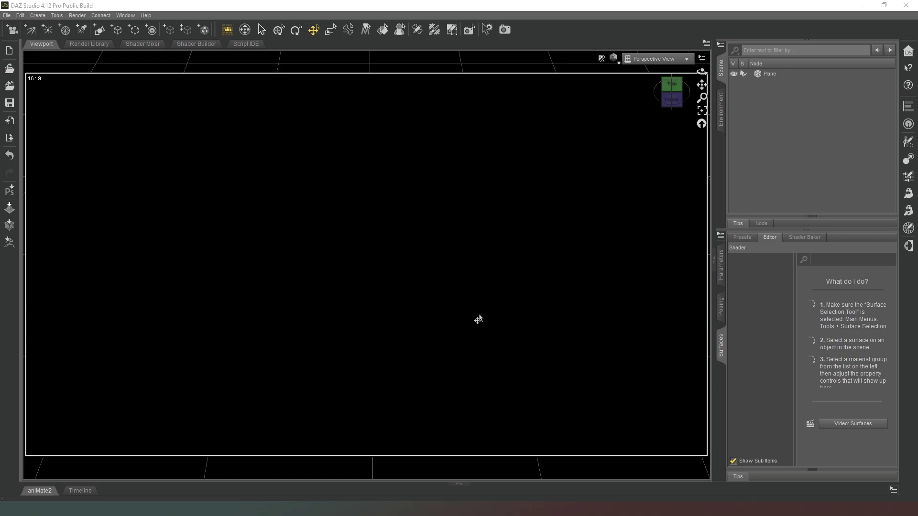
{"action": "left_click", "coordinate": [744, 74]}
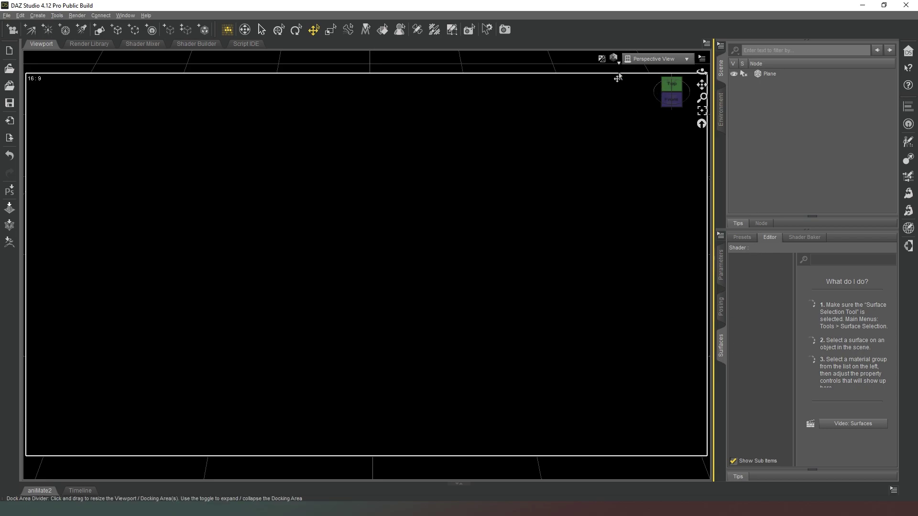
Return the viewport draw style to Texture Shaded.
{"action": "left_click", "coordinate": [614, 58]}
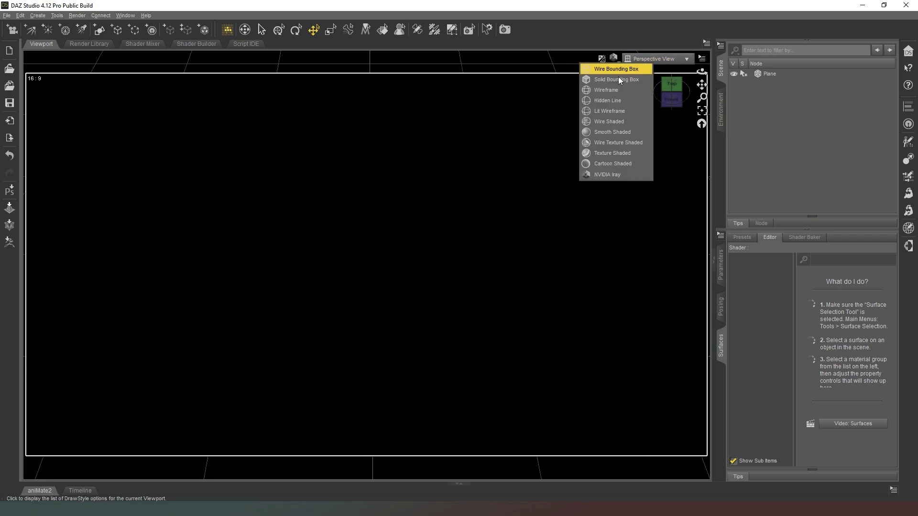
{"action": "left_click", "coordinate": [612, 154]}
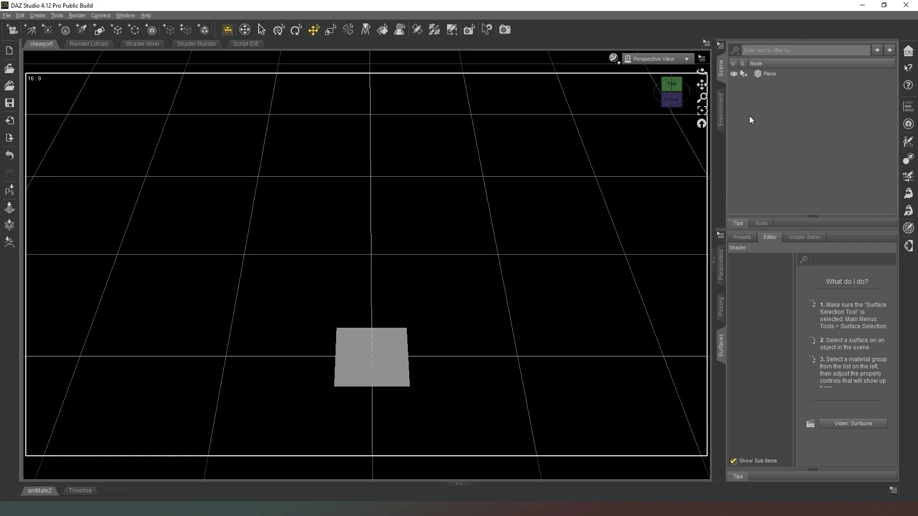
Select the plane in the scene and set its X Scale to 1000%.
{"action": "left_click", "coordinate": [758, 73]}
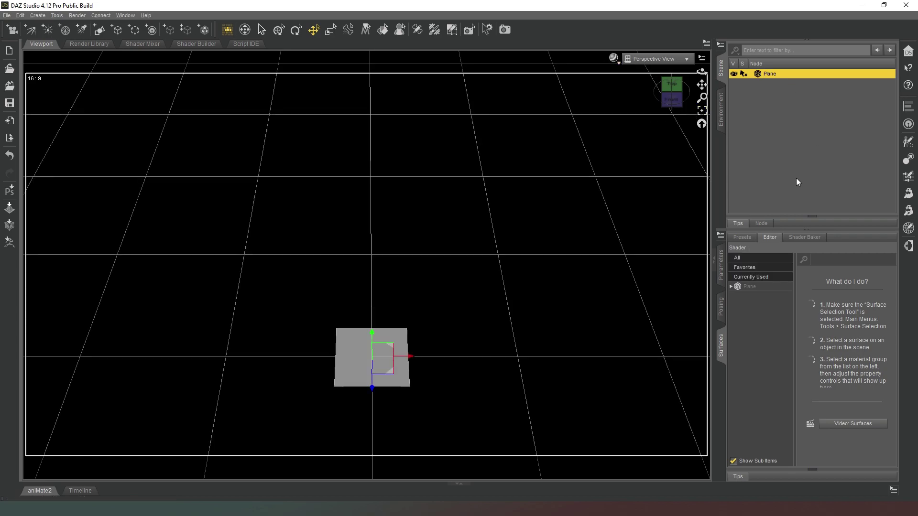
{"action": "left_click", "coordinate": [720, 266]}
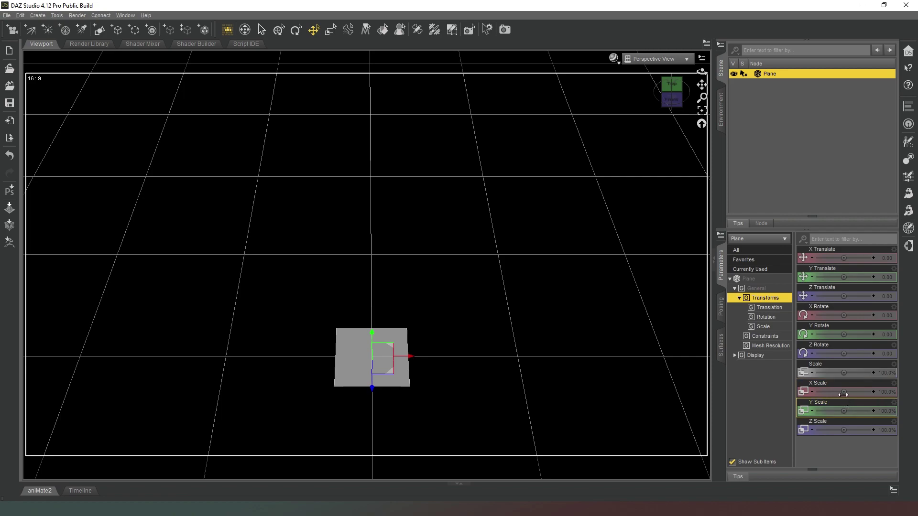
{"action": "left_click_drag", "start_coordinate": [843, 392], "coordinate": [886, 391]}
{"action": "left_click", "coordinate": [886, 392]}
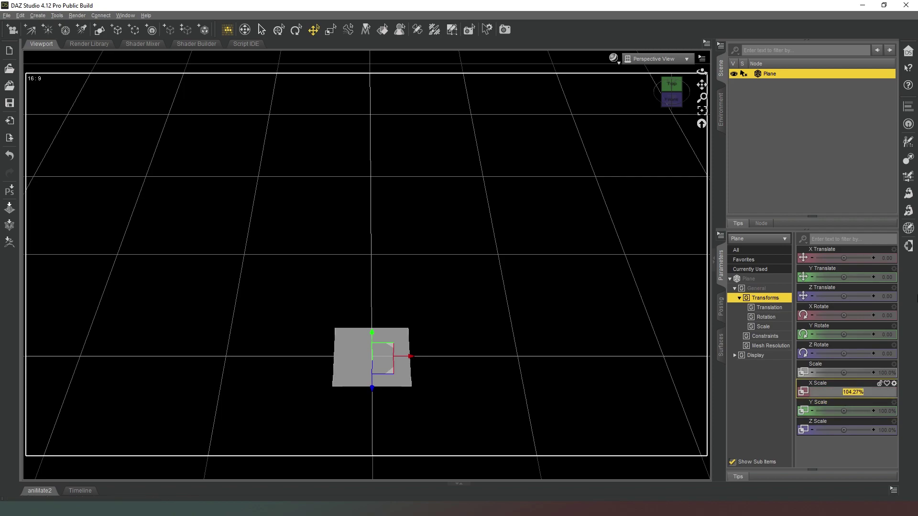
{"action": "type", "text": "1000"}
{"action": "key", "text": "Return"}
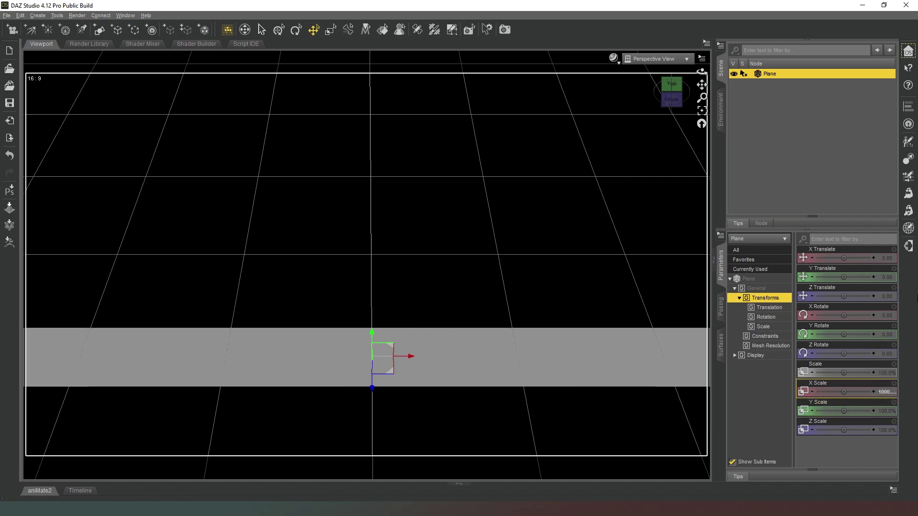
Widen the plane further by setting its X Scale to 2000%.
{"action": "left_click_drag", "start_coordinate": [917, 299], "coordinate": [906, 374]}
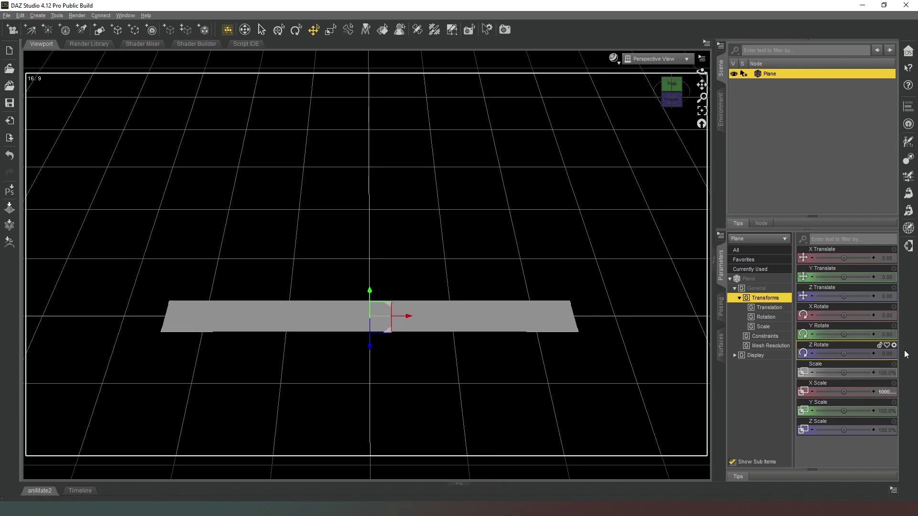
{"action": "left_click", "coordinate": [884, 392]}
{"action": "type", "text": "2000"}
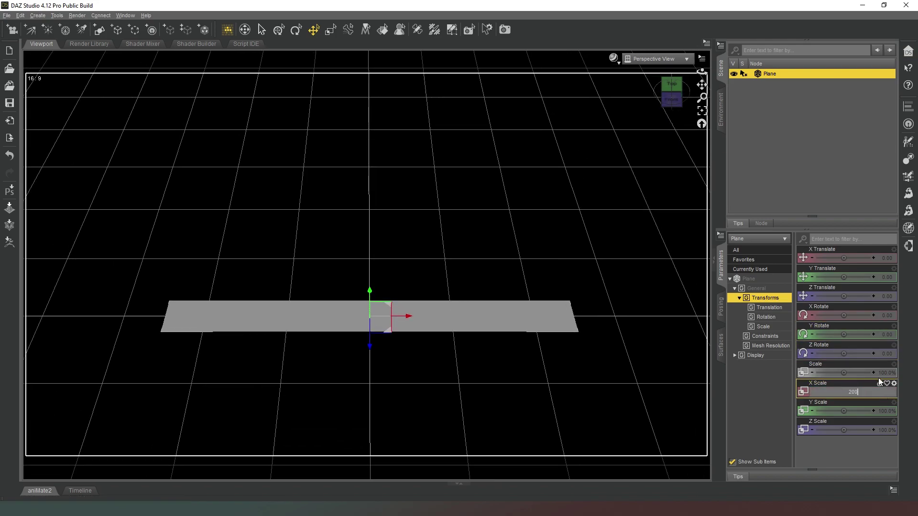
{"action": "key", "text": "Return"}
{"action": "scroll", "coordinate": [878, 378], "scroll_direction": "down", "scroll_amount": 3}
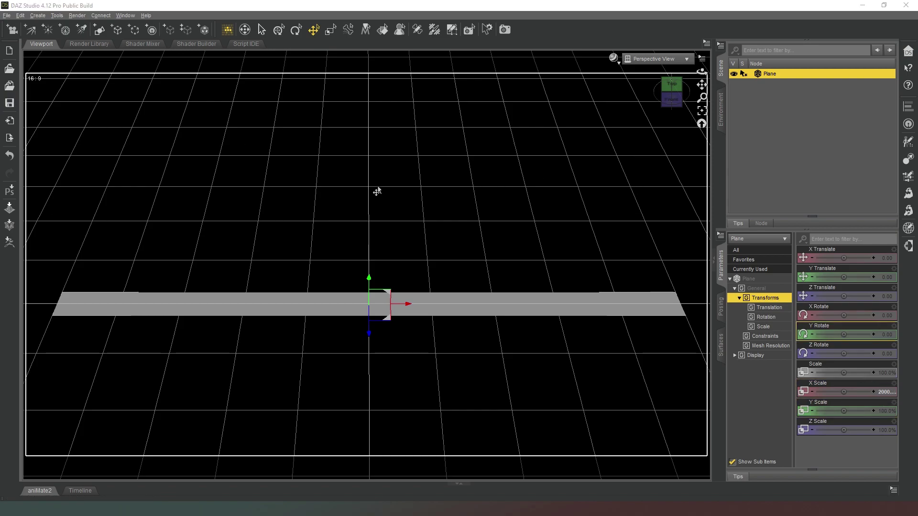
Switch the viewport draw style back to NVIDIA Iray and deselect the plane.
{"action": "left_click", "coordinate": [618, 67]}
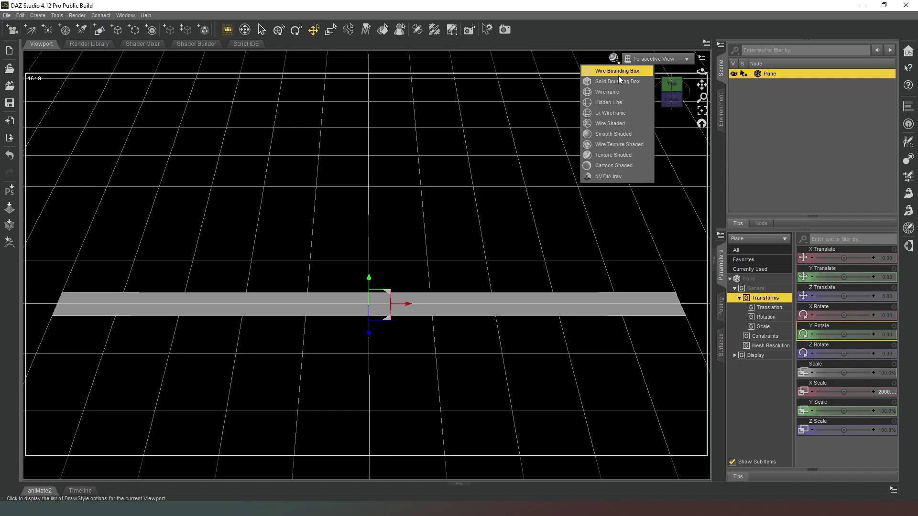
{"action": "left_click", "coordinate": [616, 176]}
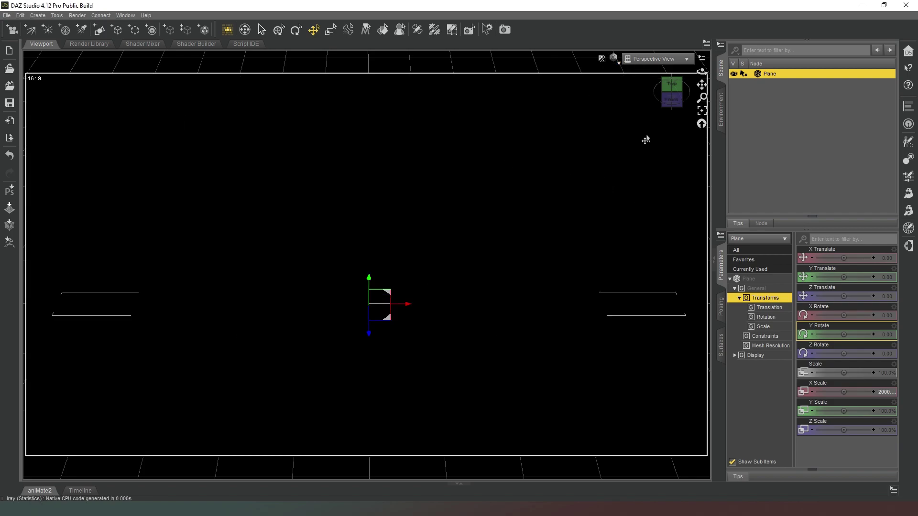
{"action": "left_click", "coordinate": [630, 137]}
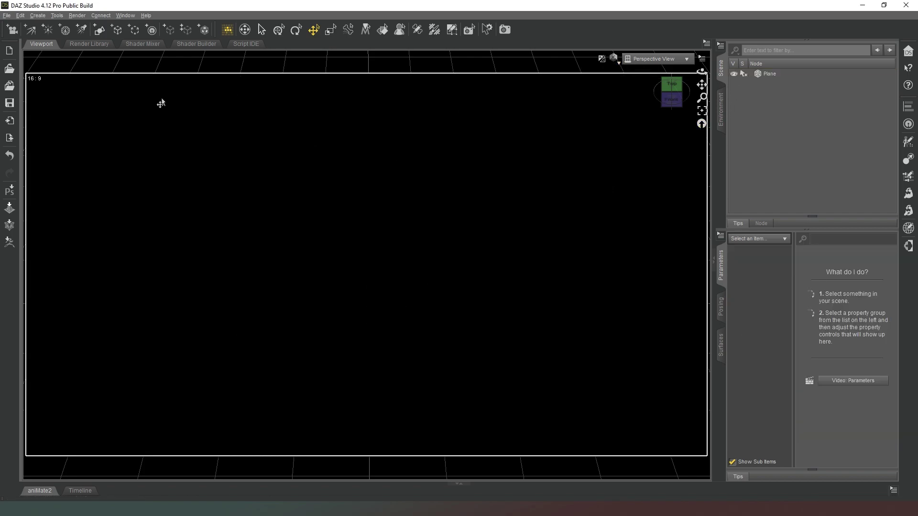
Create a second plane primitive, 0.5 m in size, at the World Center and select it in the scene.
{"action": "left_click", "coordinate": [99, 29]}
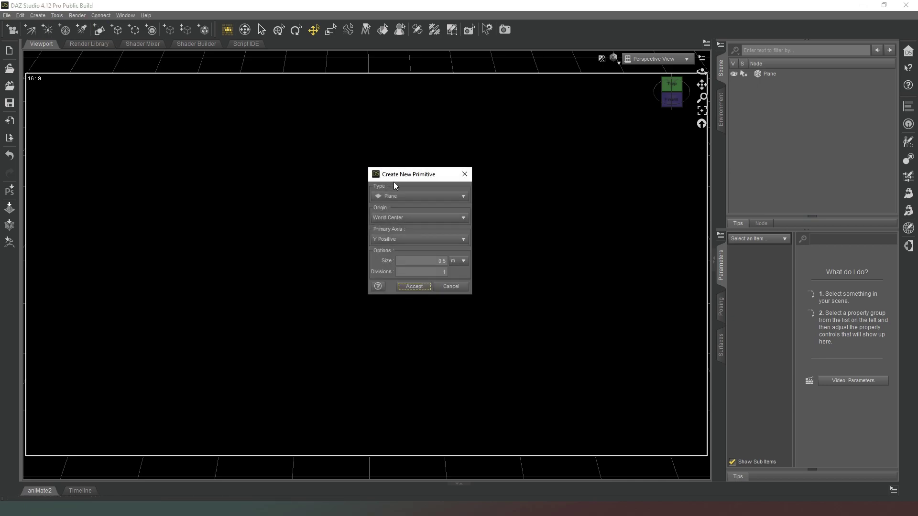
{"action": "left_click", "coordinate": [399, 198]}
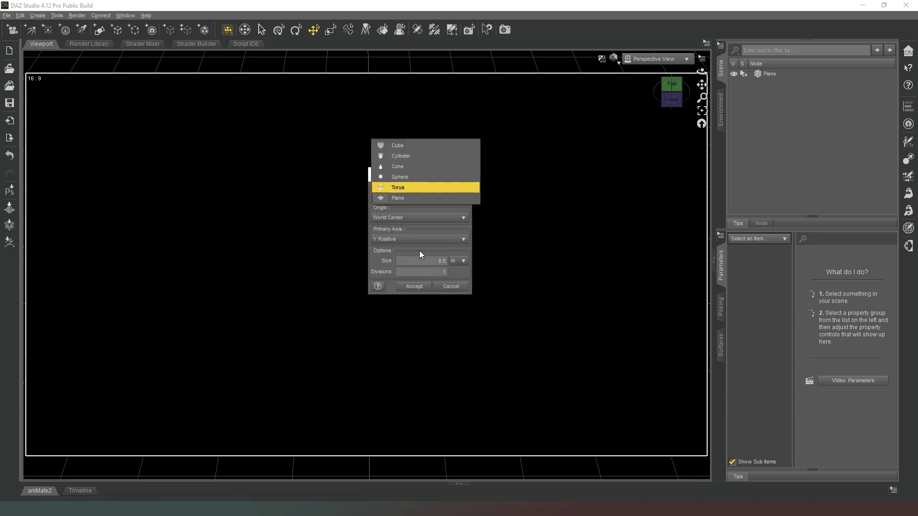
{"action": "left_click", "coordinate": [412, 288]}
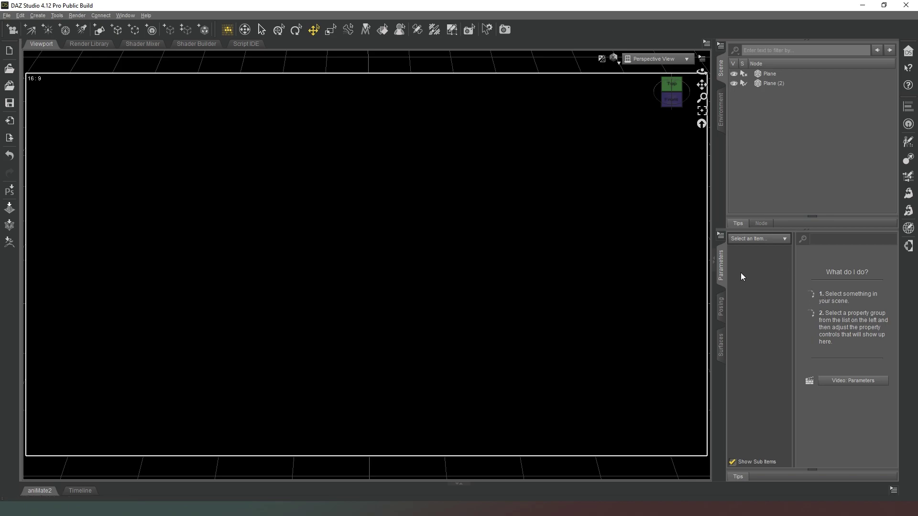
{"action": "left_click", "coordinate": [768, 81]}
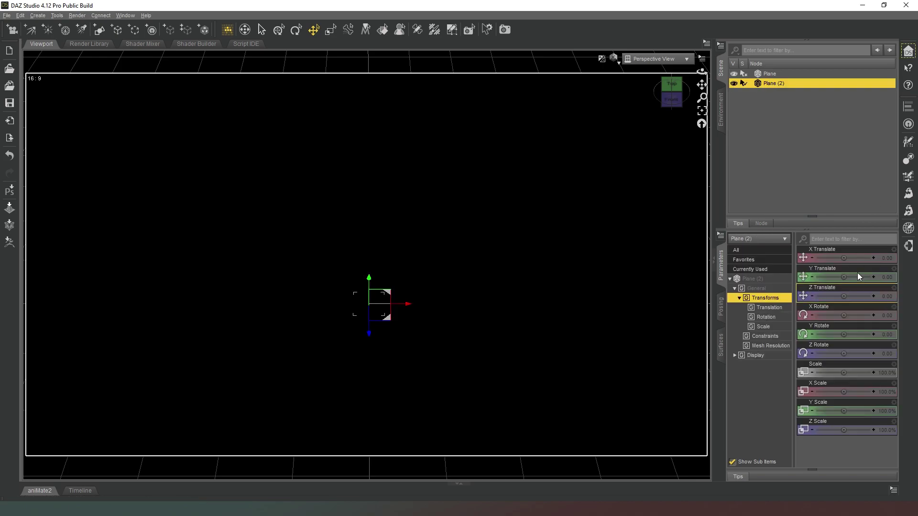
{"action": "left_click", "coordinate": [880, 296]}
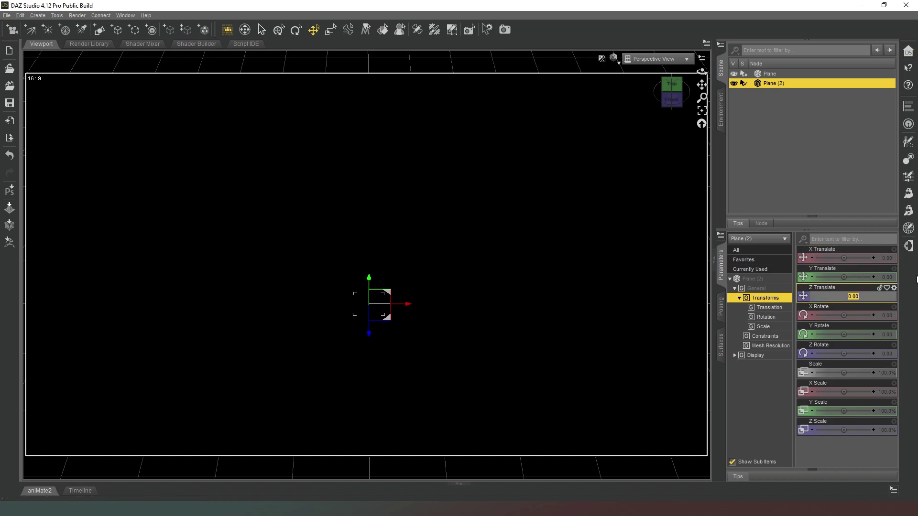
{"action": "type", "text": "90"}
{"action": "key", "text": "Return"}
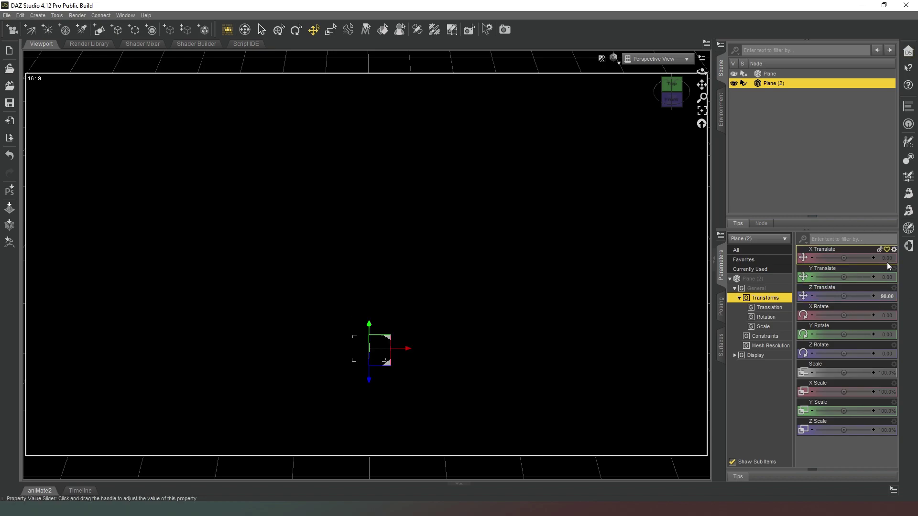
{"action": "left_click", "coordinate": [874, 295]}
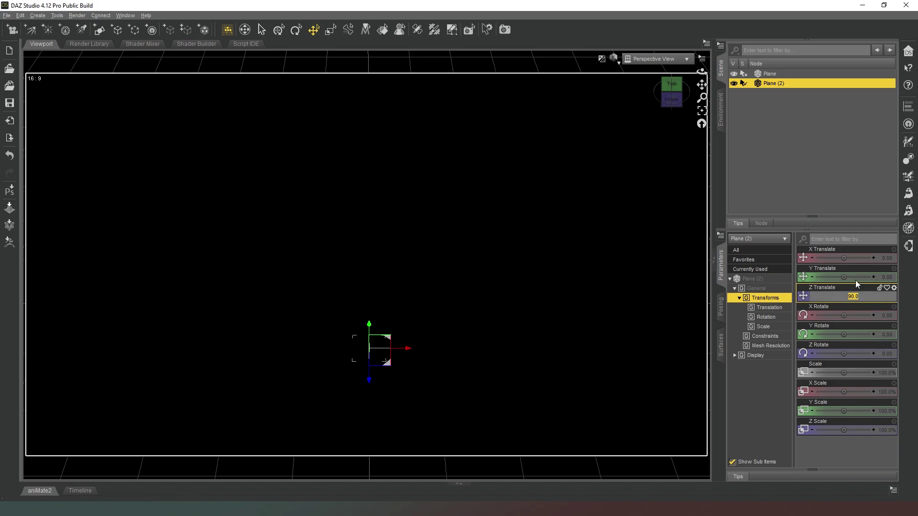
{"action": "type", "text": "0"}
{"action": "key", "text": "Return"}
Stand the second plane upright with a Z Rotate of 90 and set its Y Translate to 25.
{"action": "left_click", "coordinate": [880, 354]}
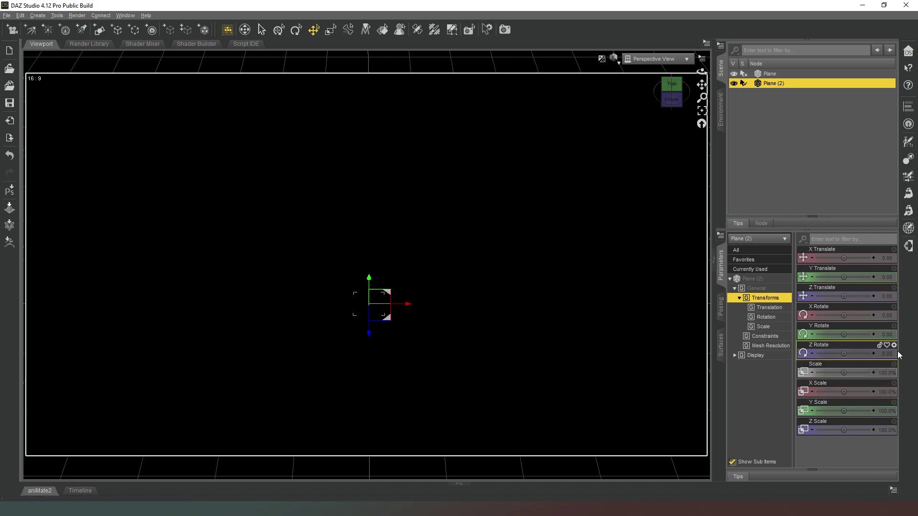
{"action": "type", "text": "90"}
{"action": "key", "text": "Return"}
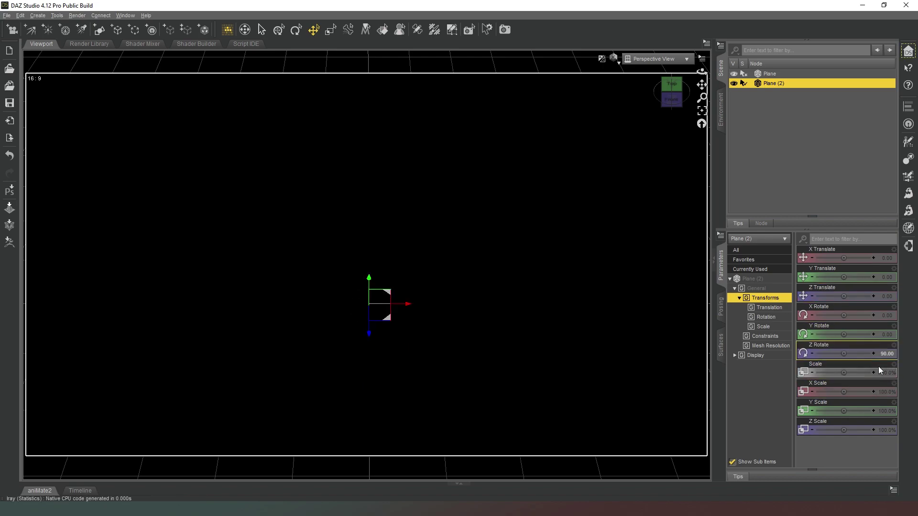
{"action": "left_click", "coordinate": [887, 277]}
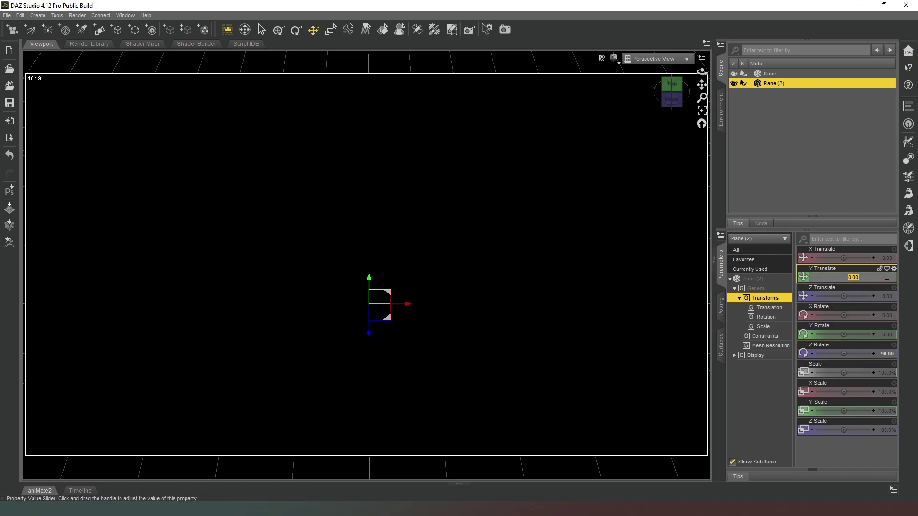
{"action": "type", "text": "25"}
{"action": "key", "text": "Return"}
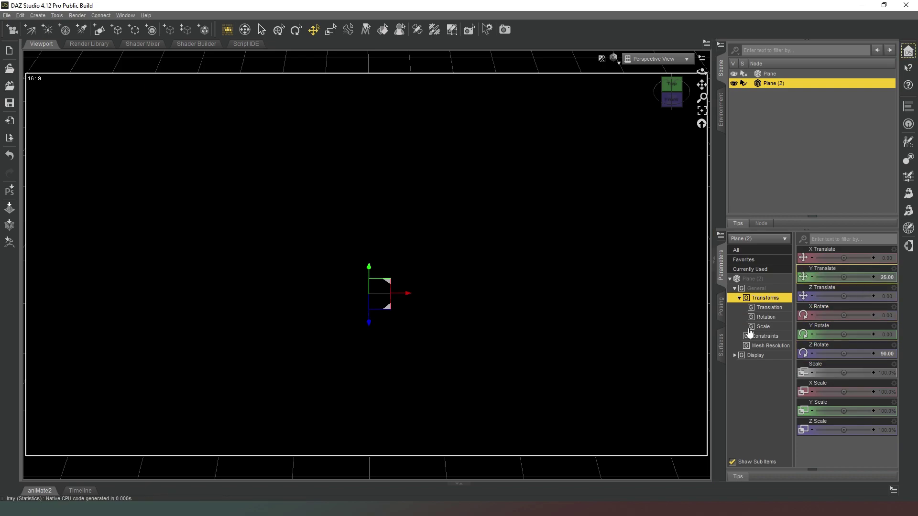
Open the Emission surface settings of the upright second plane and set its Emission Color to white (255, 255, 255).
{"action": "left_click", "coordinate": [719, 344]}
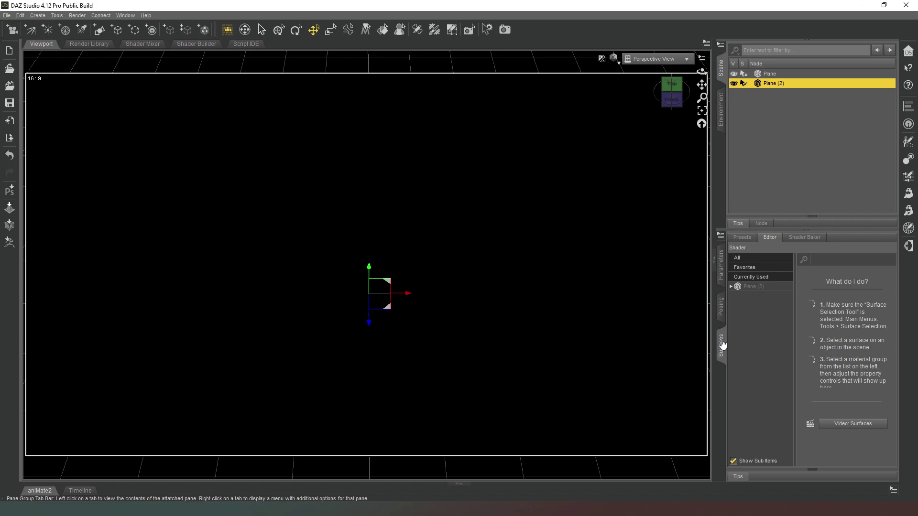
{"action": "left_click", "coordinate": [731, 286]}
{"action": "left_click", "coordinate": [755, 296]}
{"action": "left_click", "coordinate": [736, 296]}
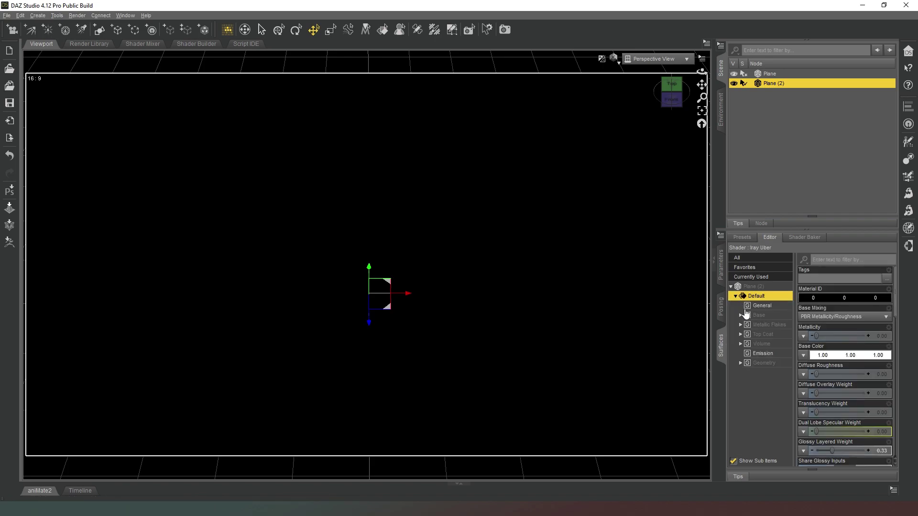
{"action": "left_click", "coordinate": [755, 353]}
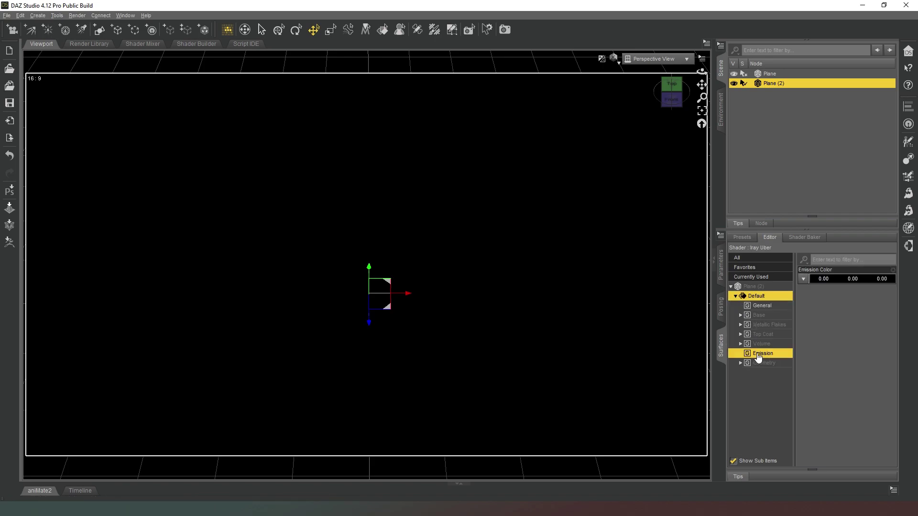
{"action": "left_click", "coordinate": [838, 285]}
{"action": "left_click", "coordinate": [565, 184]}
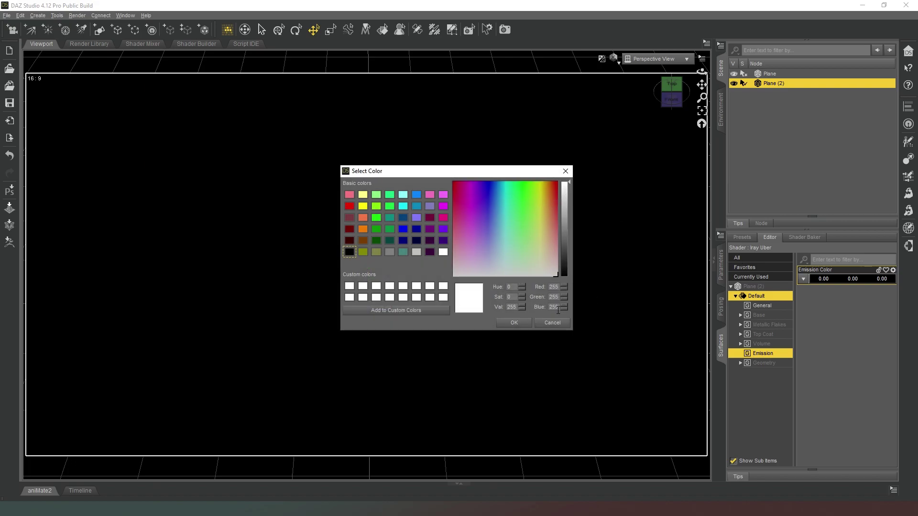
{"action": "left_click", "coordinate": [512, 322]}
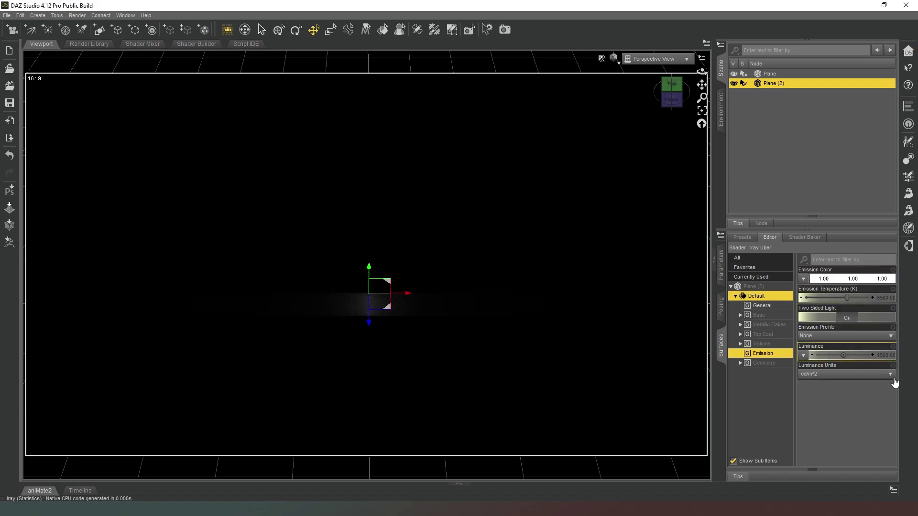
Change the second plane's Luminance Units to kcd/m^2 and deselect the plane.
{"action": "left_click", "coordinate": [843, 370]}
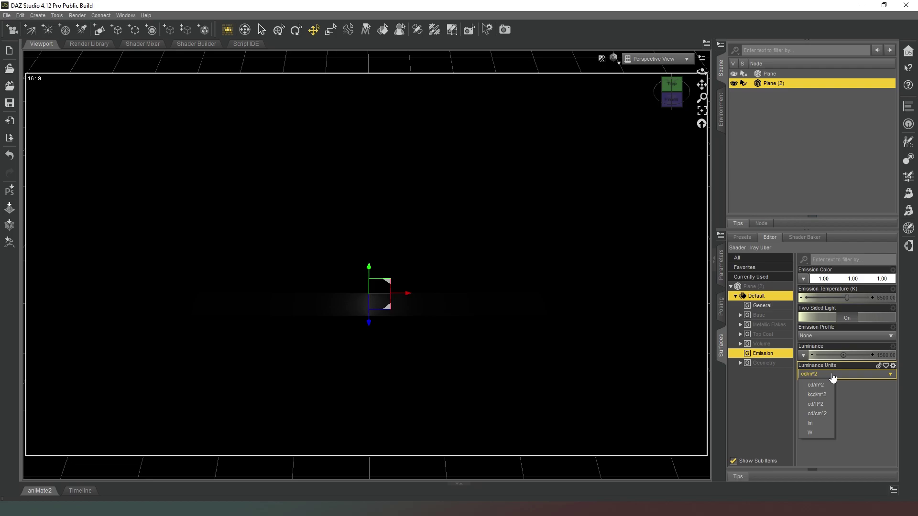
{"action": "left_click", "coordinate": [815, 393]}
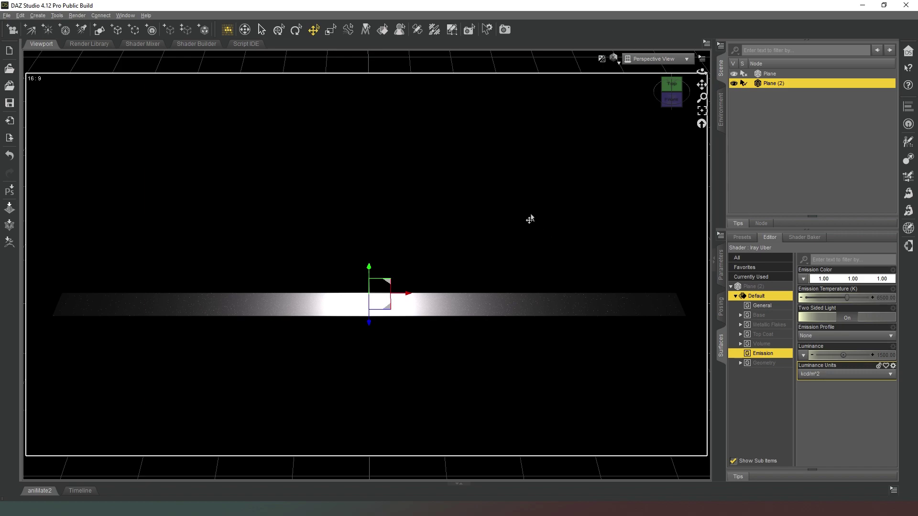
{"action": "left_click", "coordinate": [487, 201]}
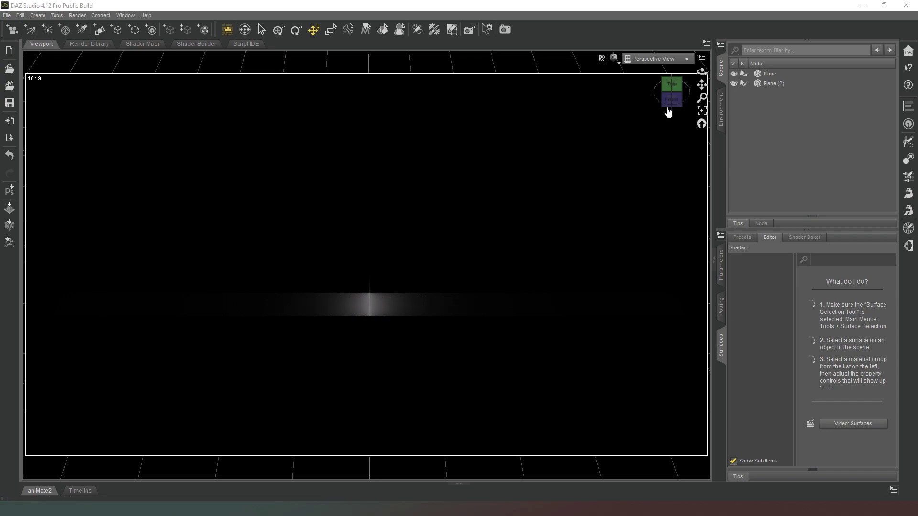
{"action": "left_click_drag", "start_coordinate": [670, 101], "coordinate": [627, 103]}
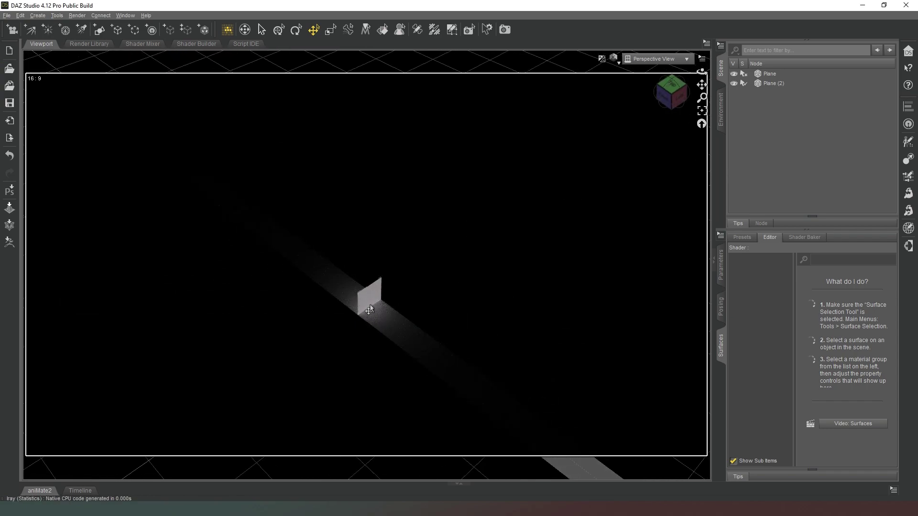
{"action": "left_click", "coordinate": [671, 110]}
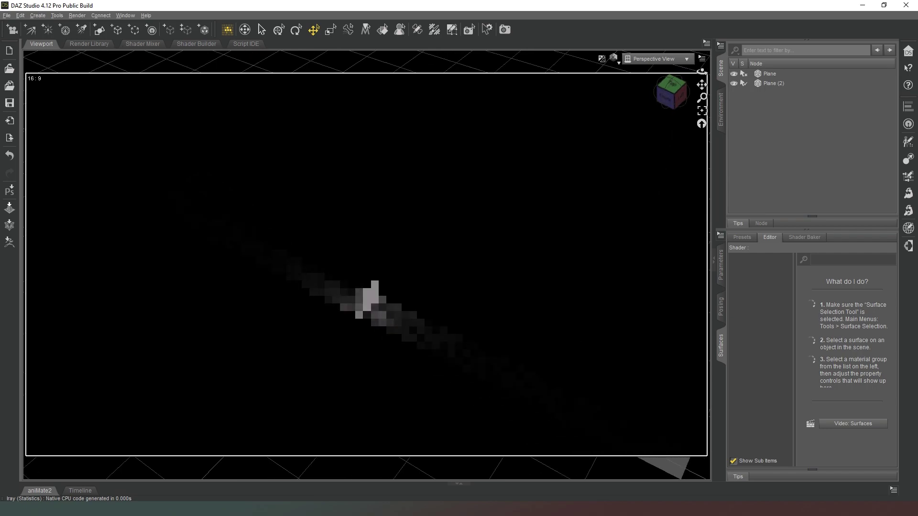
{"action": "left_click", "coordinate": [675, 93]}
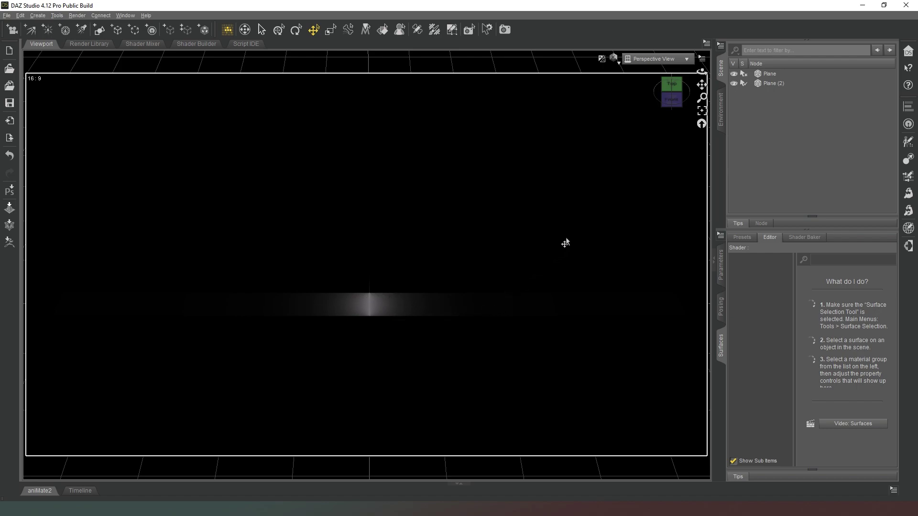
Move the upright light plane to one end of the floor, trying an X Translate of -250 before settling on -500.
{"action": "left_click", "coordinate": [770, 82]}
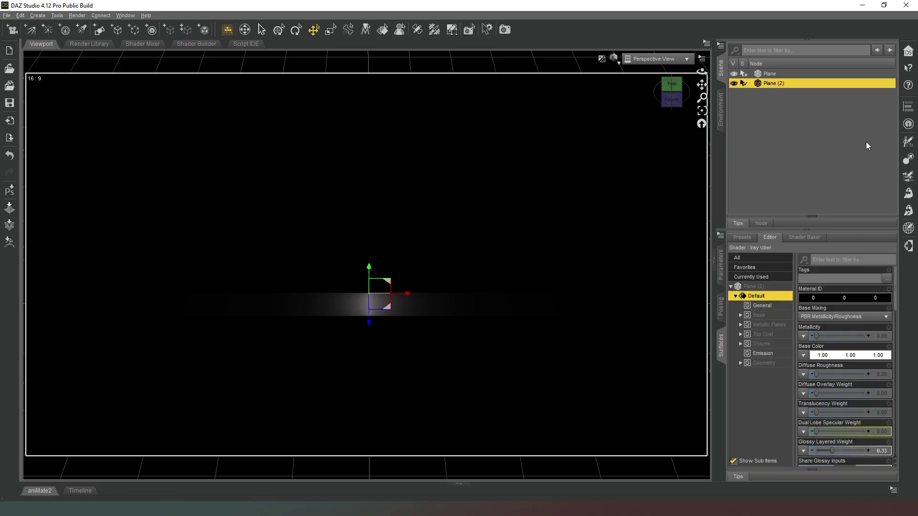
{"action": "left_click", "coordinate": [719, 268]}
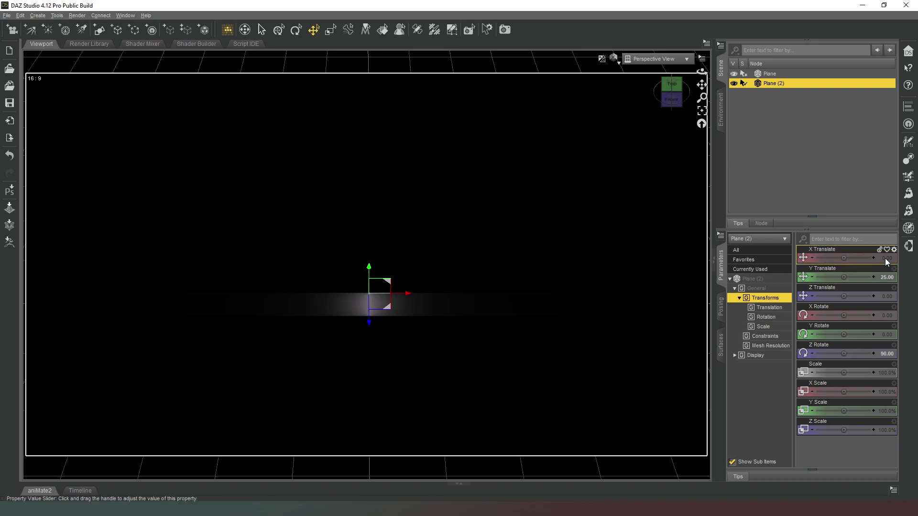
{"action": "type", "text": "-250"}
{"action": "key", "text": "Return"}
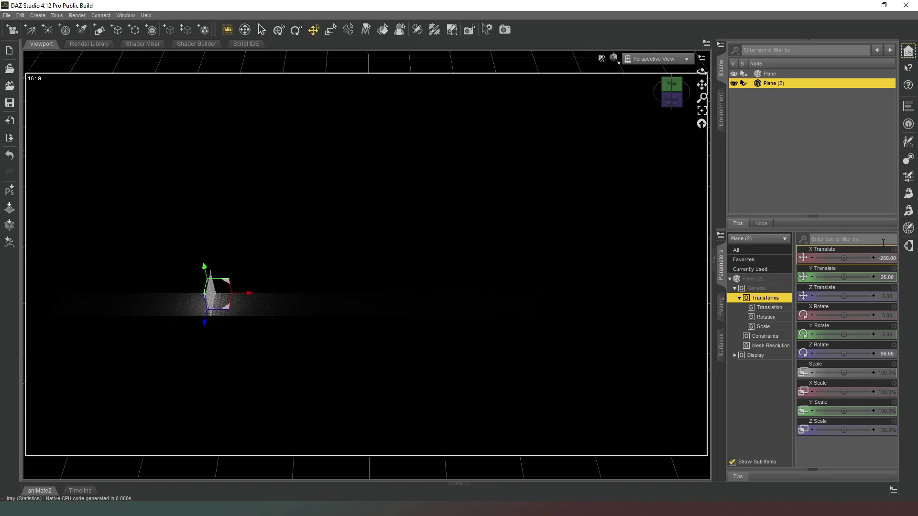
{"action": "left_click", "coordinate": [882, 258]}
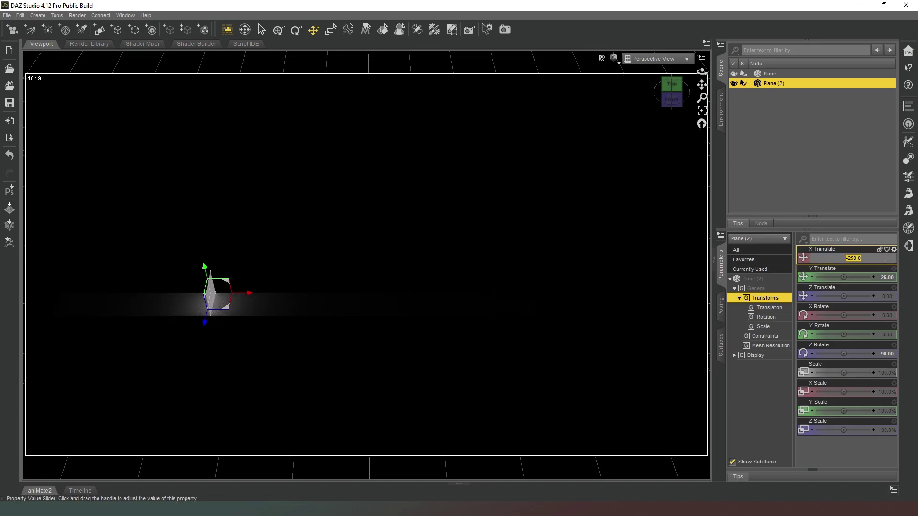
{"action": "type", "text": "-500"}
{"action": "key", "text": "Return"}
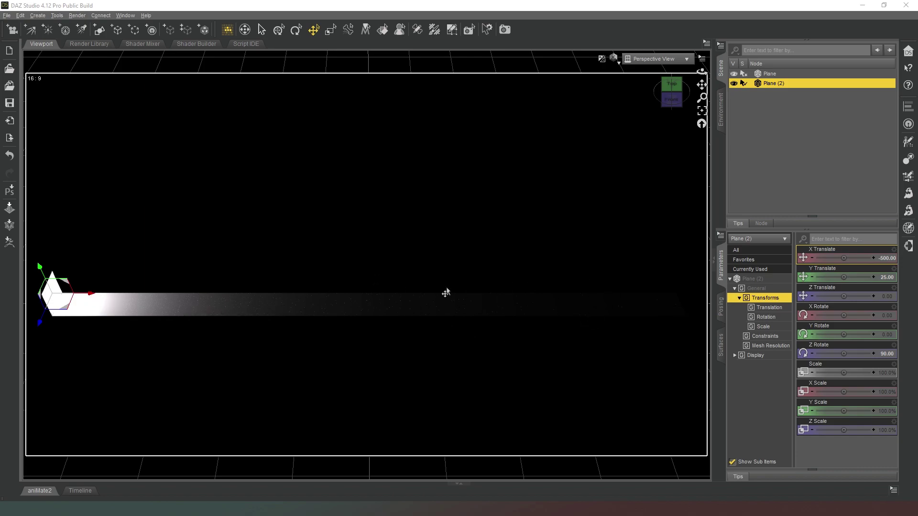
Create a sphere primitive with a 0.5 m diameter, 10 segments and 20 sides at the World Center.
{"action": "left_click", "coordinate": [98, 34]}
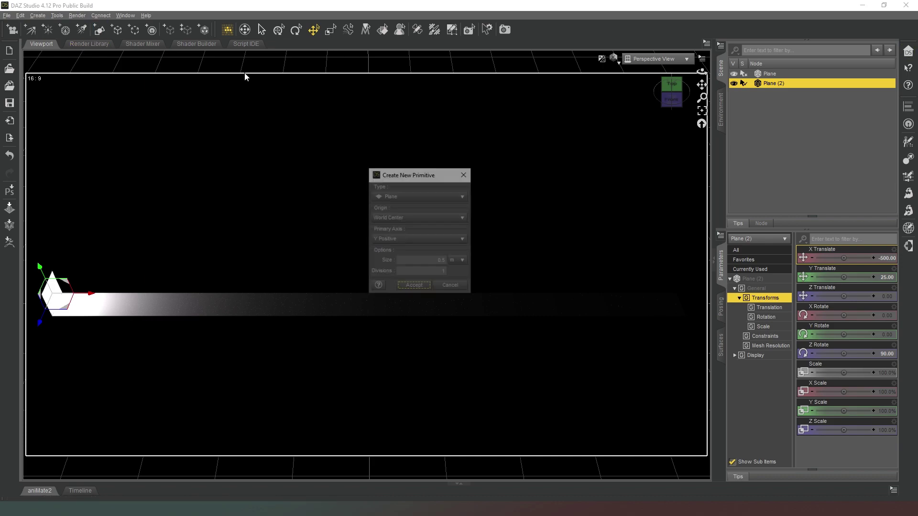
{"action": "left_click", "coordinate": [403, 198]}
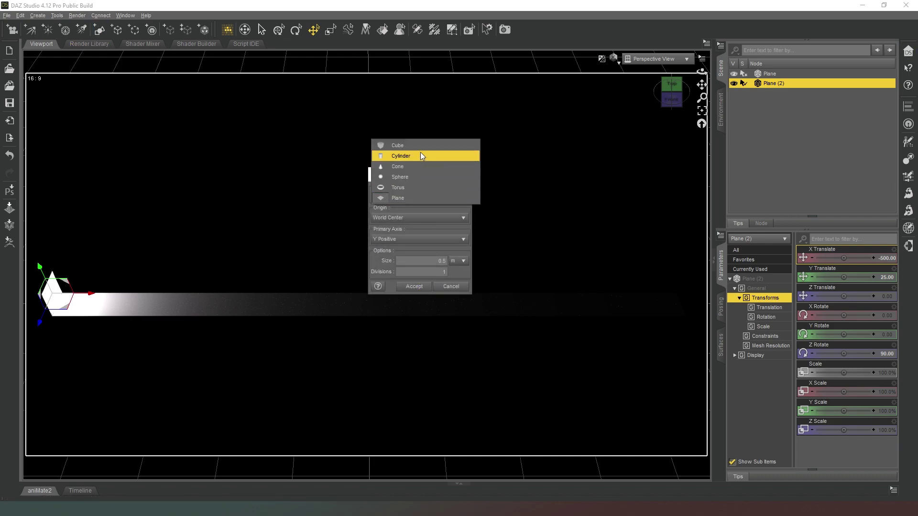
{"action": "left_click", "coordinate": [410, 176]}
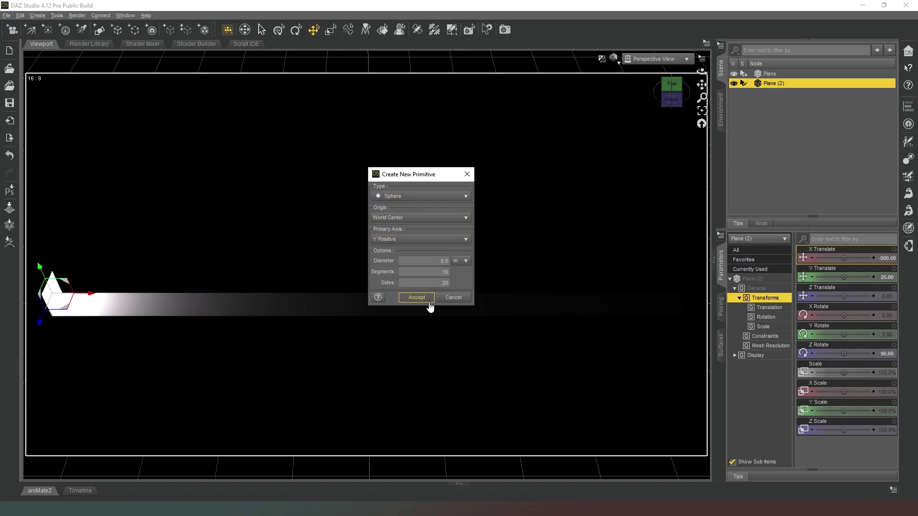
{"action": "left_click", "coordinate": [417, 297]}
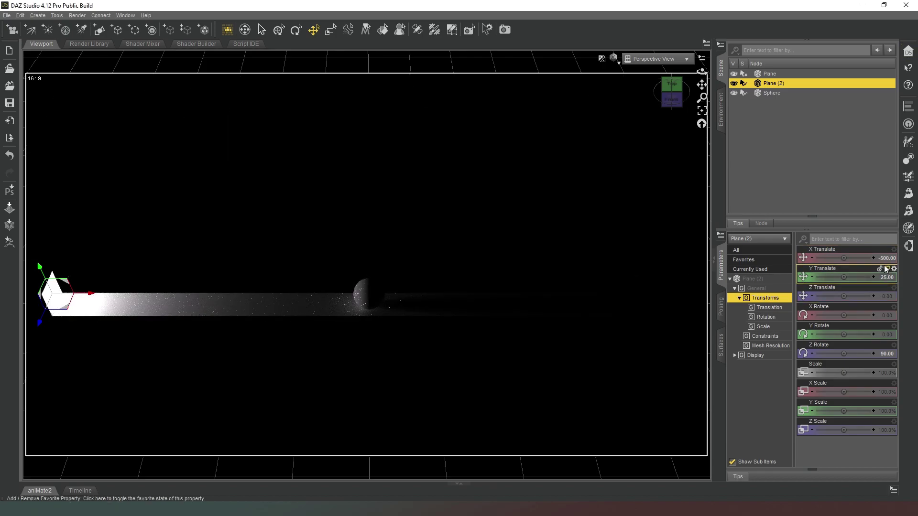
{"action": "left_click", "coordinate": [887, 297]}
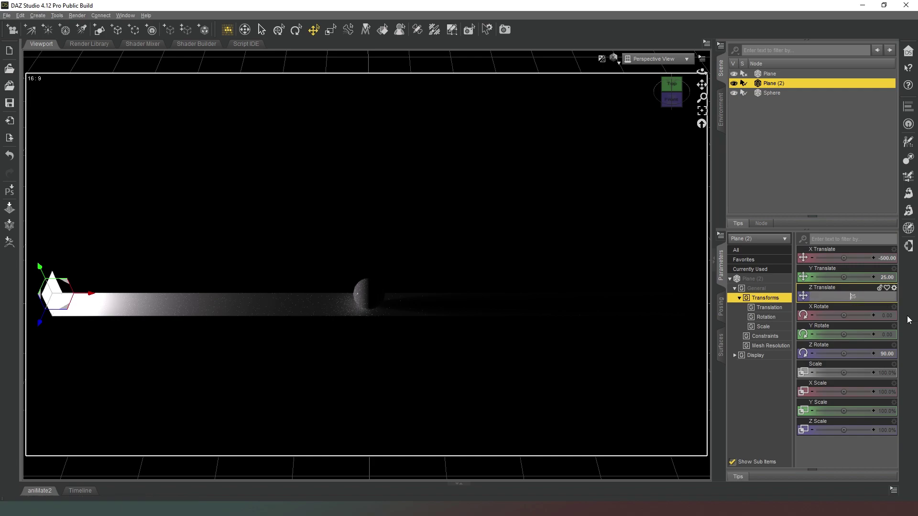
{"action": "type", "text": "-25"}
{"action": "key", "text": "Return"}
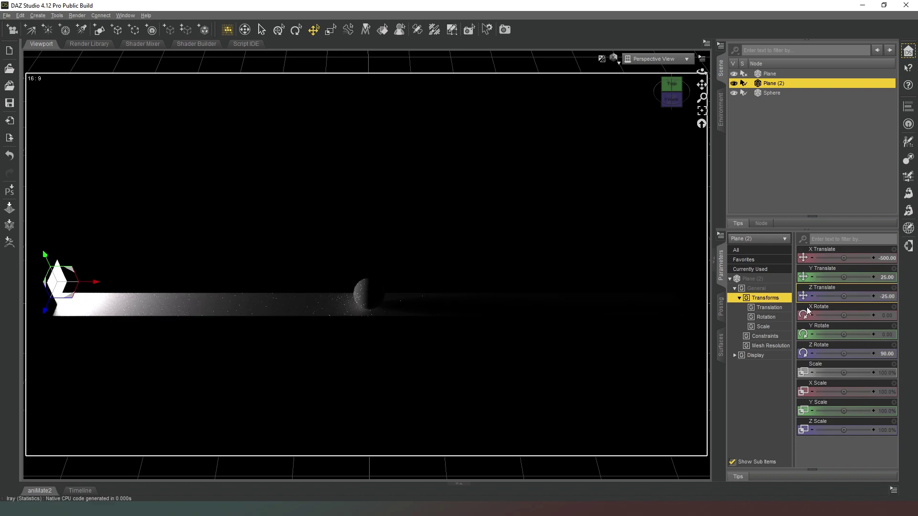
{"action": "key", "text": "ctrl+z"}
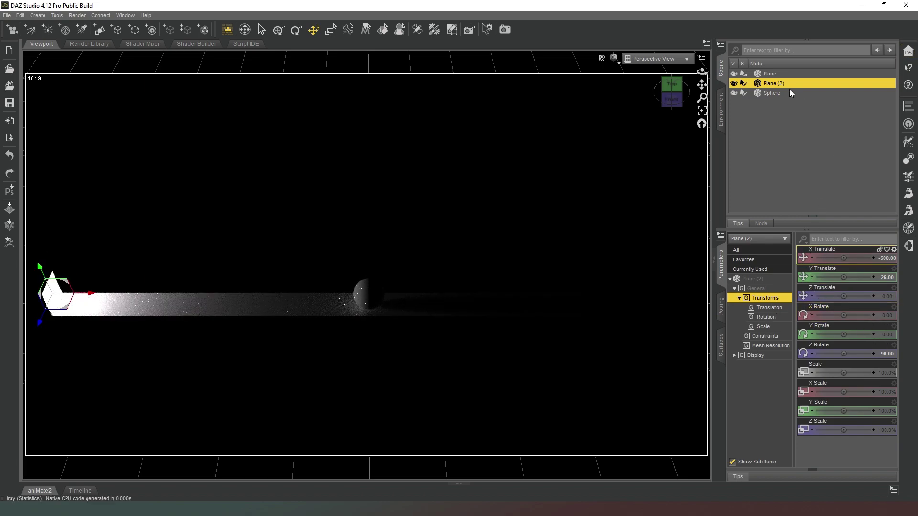
Select the sphere and set its Z Translate to -25.
{"action": "left_click", "coordinate": [775, 93]}
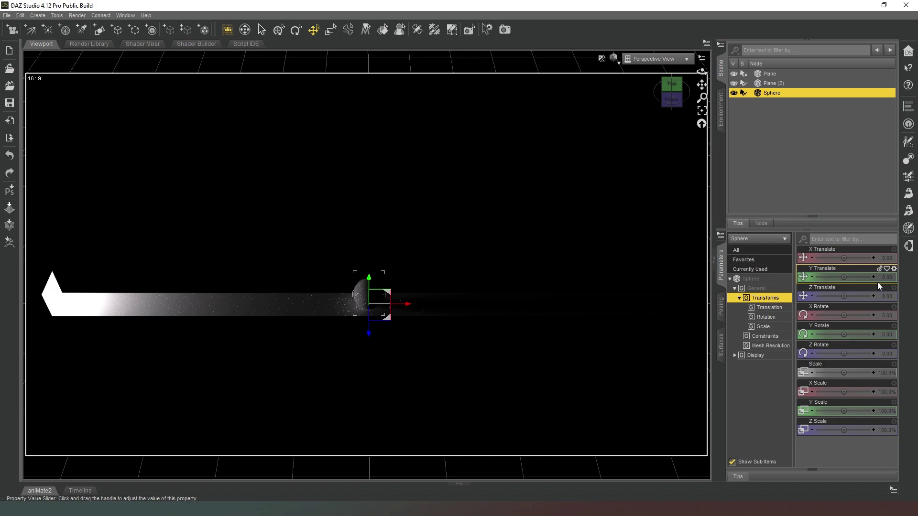
{"action": "left_click", "coordinate": [886, 296]}
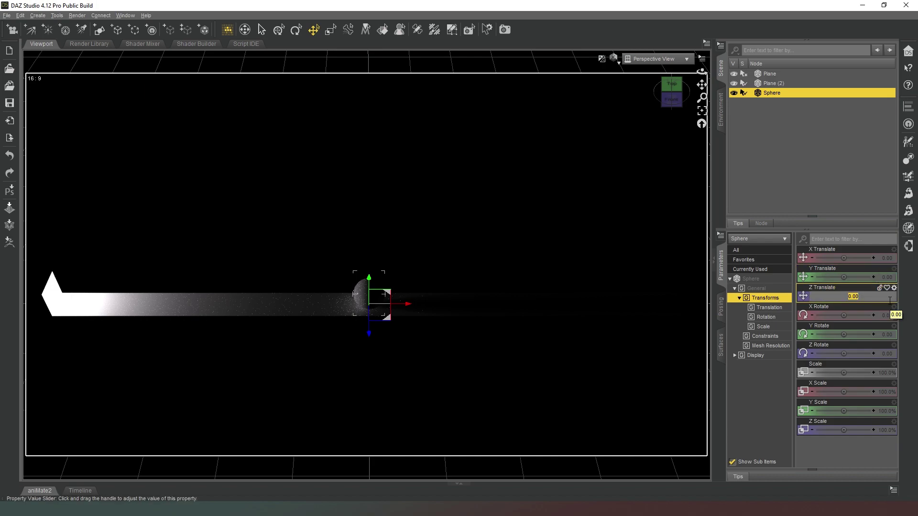
{"action": "type", "text": "-25"}
{"action": "key", "text": "Return"}
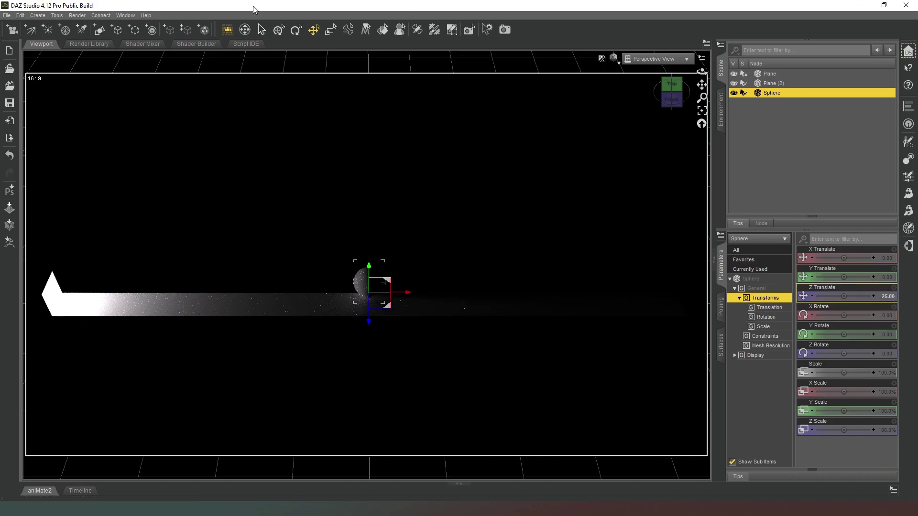
Create a second sphere primitive, 0.5 m in diameter, at the World Center and select it in the scene.
{"action": "left_click", "coordinate": [99, 30]}
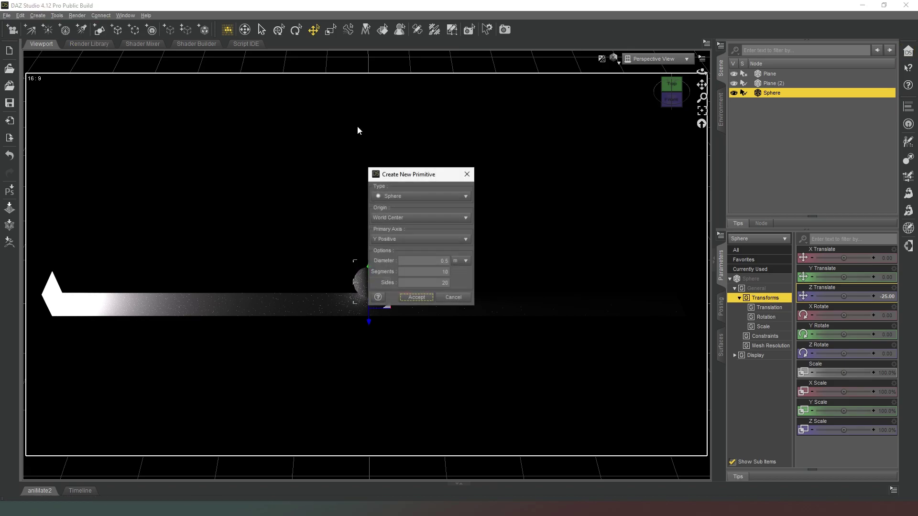
{"action": "left_click", "coordinate": [416, 297]}
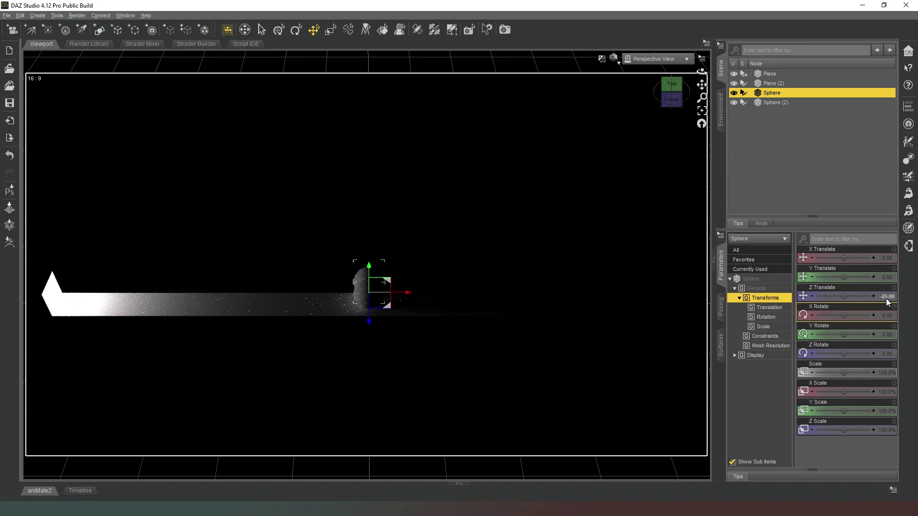
{"action": "left_click", "coordinate": [793, 101]}
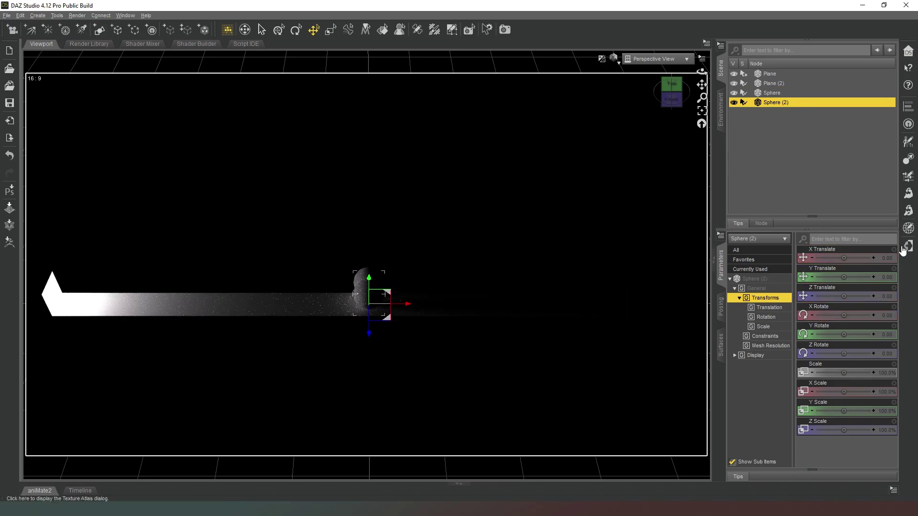
Set the second sphere's Z Translate to 25, move it along the X axis well away from the light plane, and deselect it.
{"action": "left_click", "coordinate": [888, 296]}
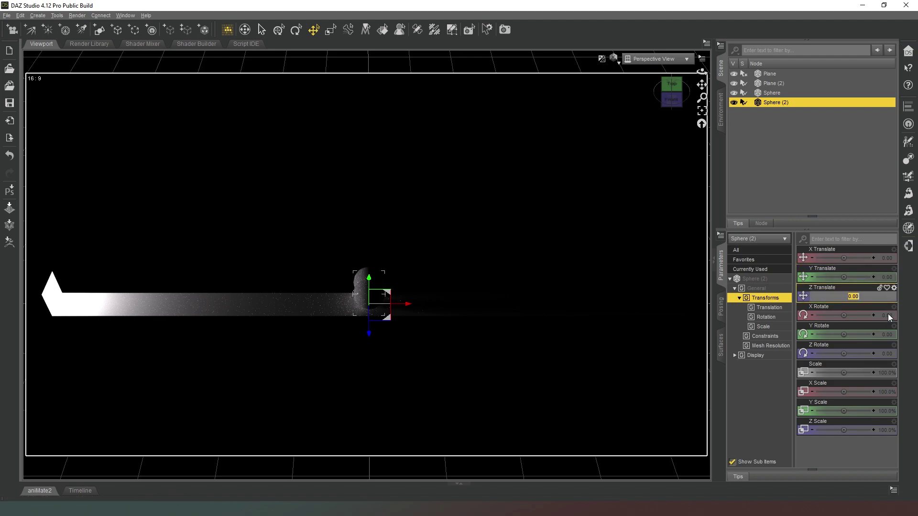
{"action": "type", "text": "25"}
{"action": "key", "text": "Return"}
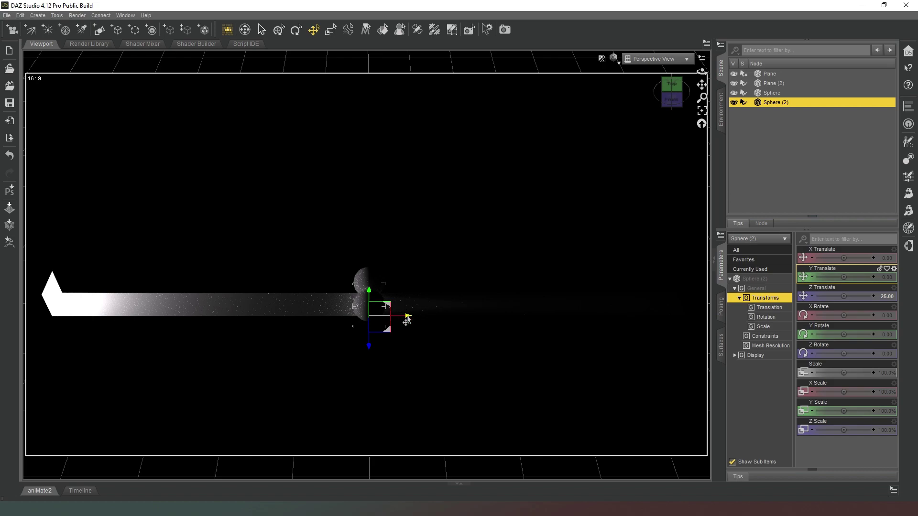
{"action": "left_click_drag", "start_coordinate": [407, 319], "coordinate": [569, 318]}
{"action": "left_click", "coordinate": [598, 148]}
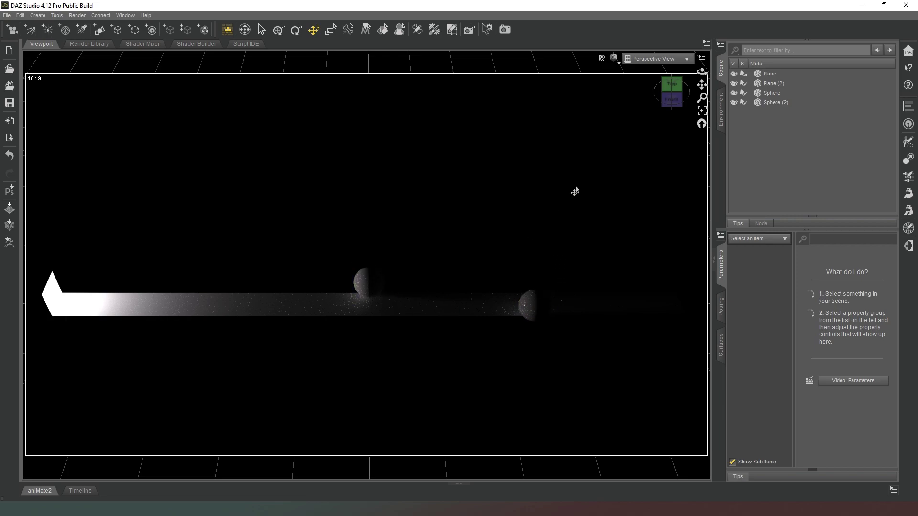
Move the upright light plane along the X axis toward the first sphere, to an X Translate of about -126, and deselect it.
{"action": "left_click", "coordinate": [778, 83]}
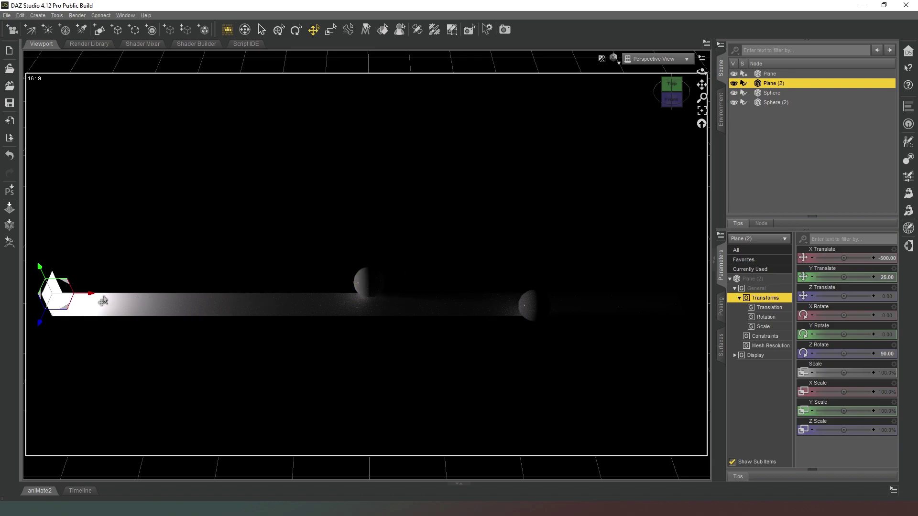
{"action": "left_click_drag", "start_coordinate": [90, 297], "coordinate": [326, 291]}
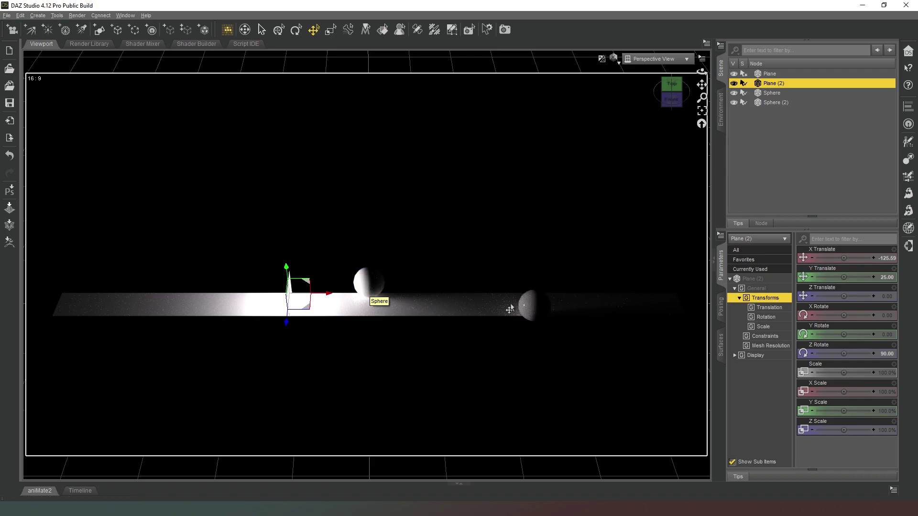
{"action": "left_click", "coordinate": [327, 297]}
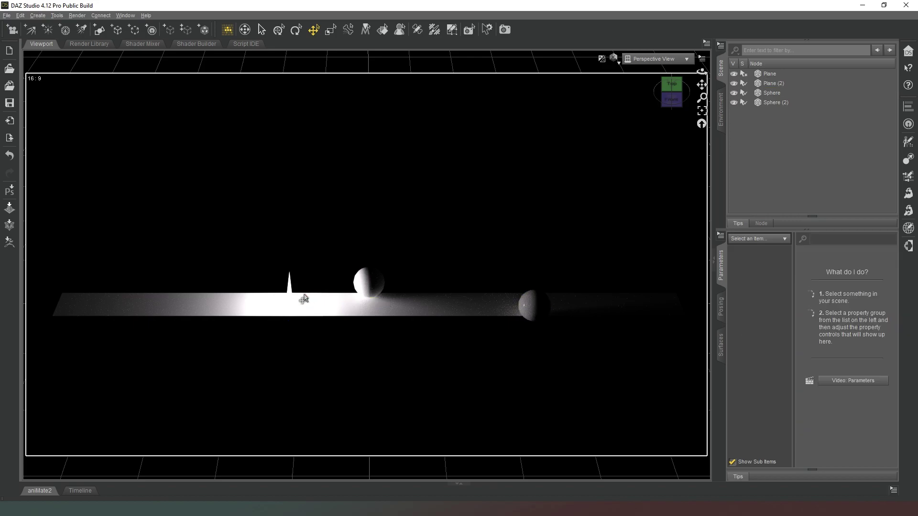
Move the upright light plane along the X axis away from both spheres, to an X Translate of about -237, and deselect it.
{"action": "left_click", "coordinate": [768, 81]}
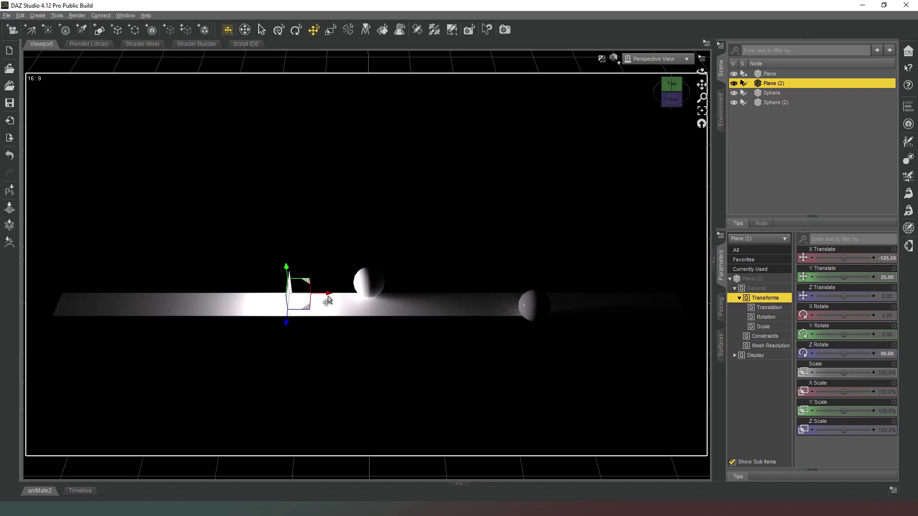
{"action": "left_click_drag", "start_coordinate": [327, 296], "coordinate": [257, 297]}
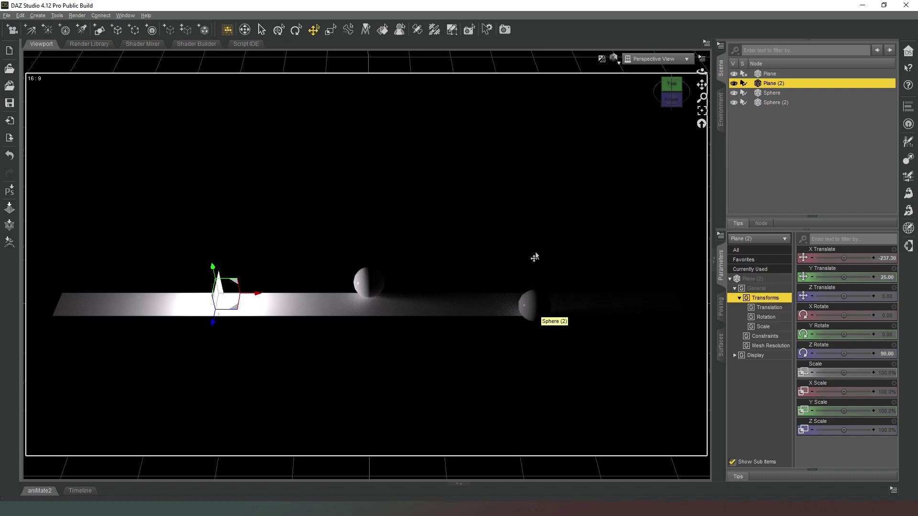
{"action": "left_click", "coordinate": [407, 203]}
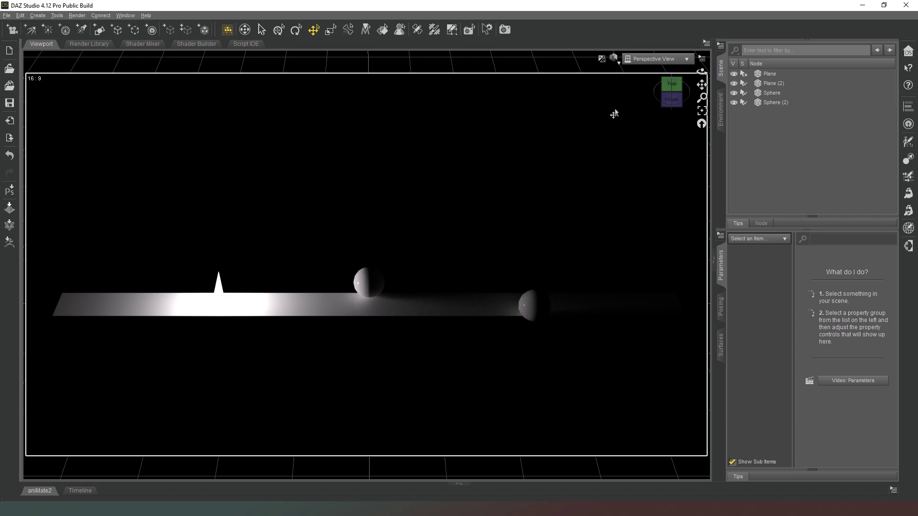
Select the upright light plane and set its X Translate to -2000.
{"action": "left_click", "coordinate": [773, 84]}
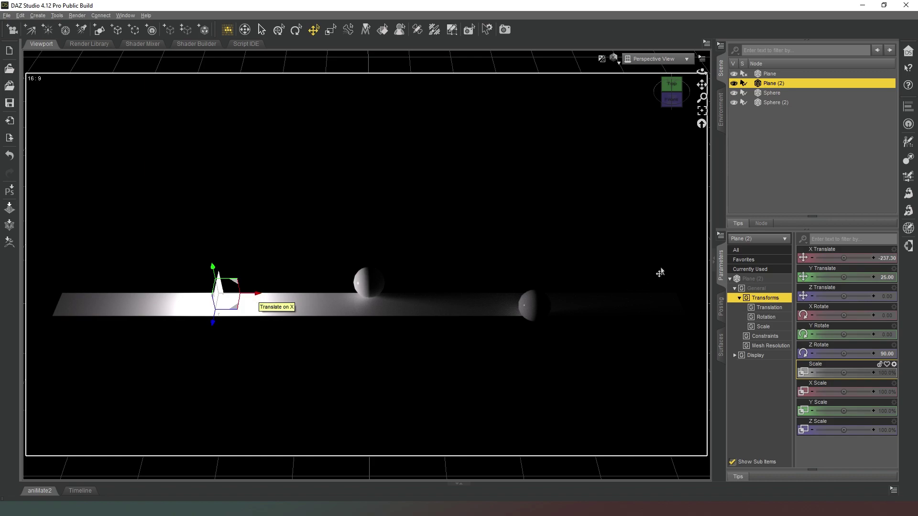
{"action": "left_click", "coordinate": [889, 259]}
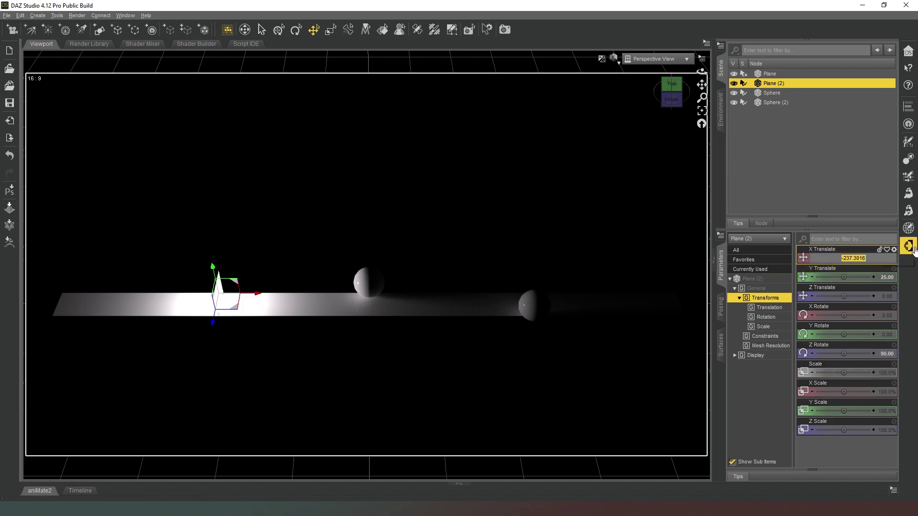
{"action": "type", "text": "-2000"}
{"action": "key", "text": "Return"}
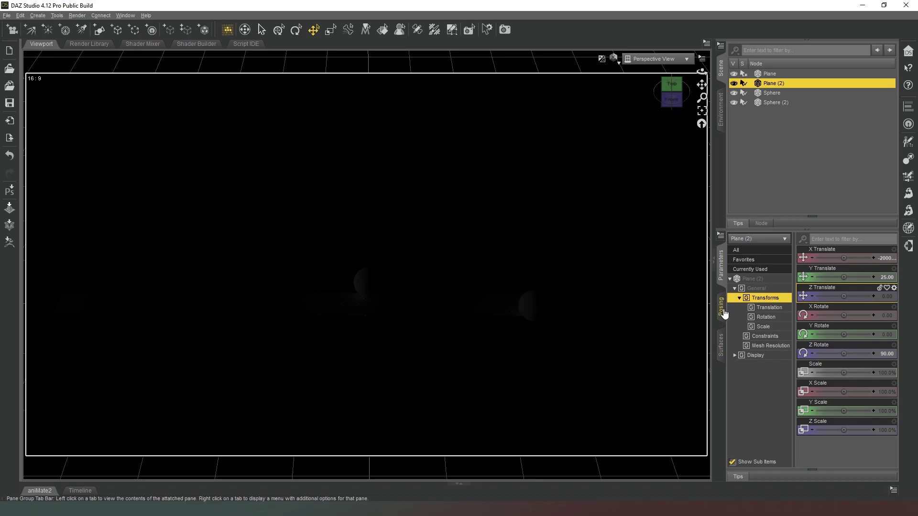
Set the light plane's emission luminance to 20000 in its surface settings.
{"action": "left_click", "coordinate": [722, 352]}
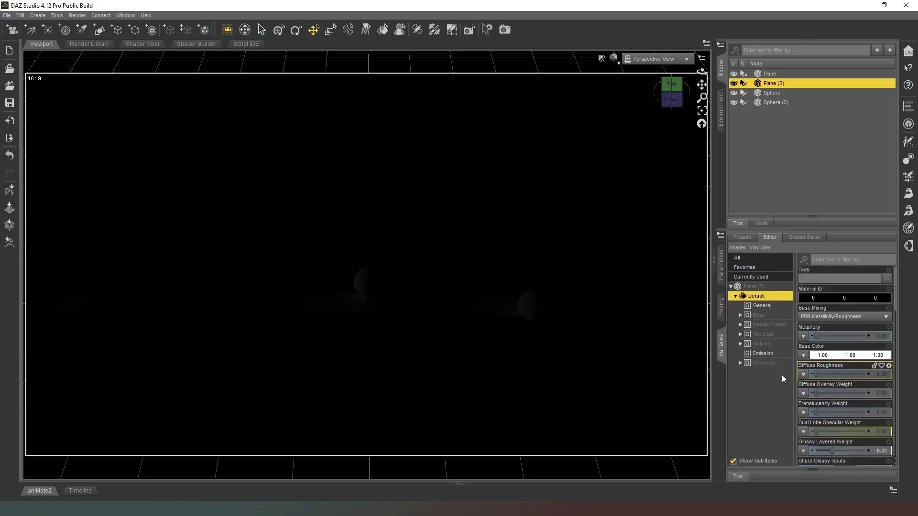
{"action": "left_click", "coordinate": [763, 353]}
{"action": "left_click", "coordinate": [878, 356]}
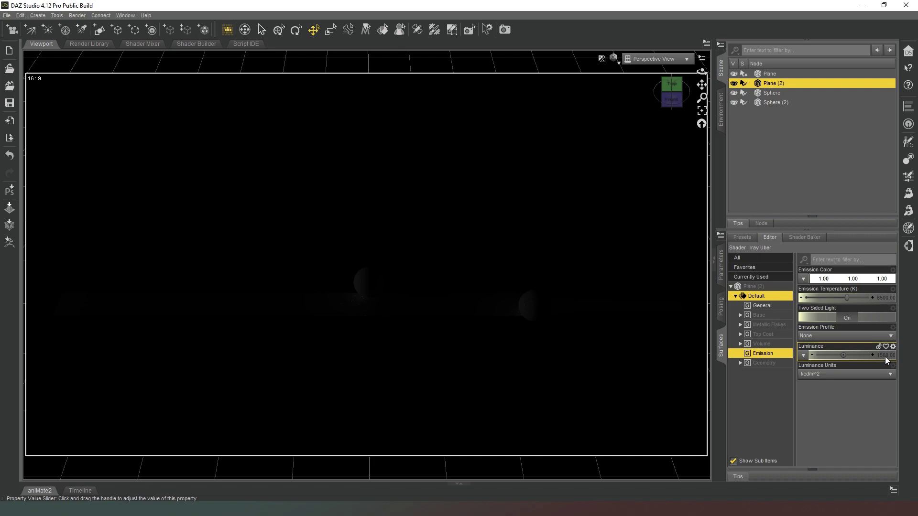
{"action": "type", "text": "20000"}
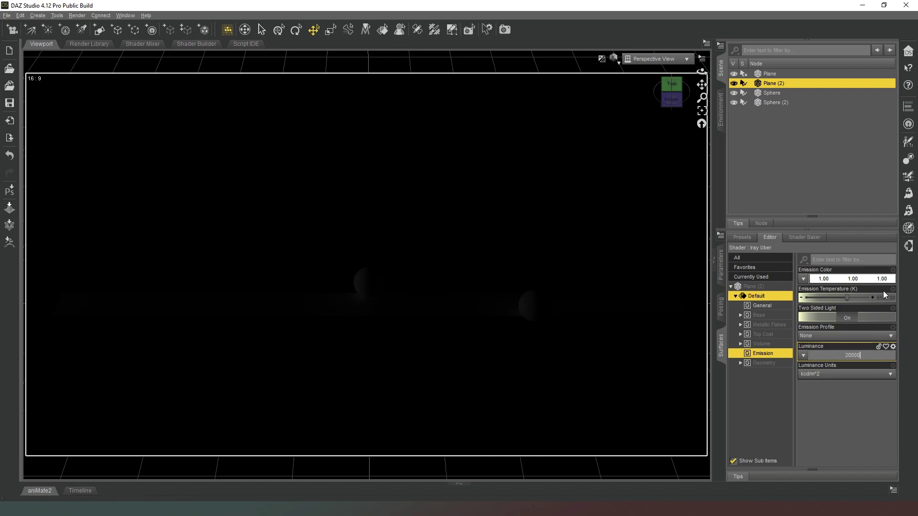
{"action": "key", "text": "Return"}
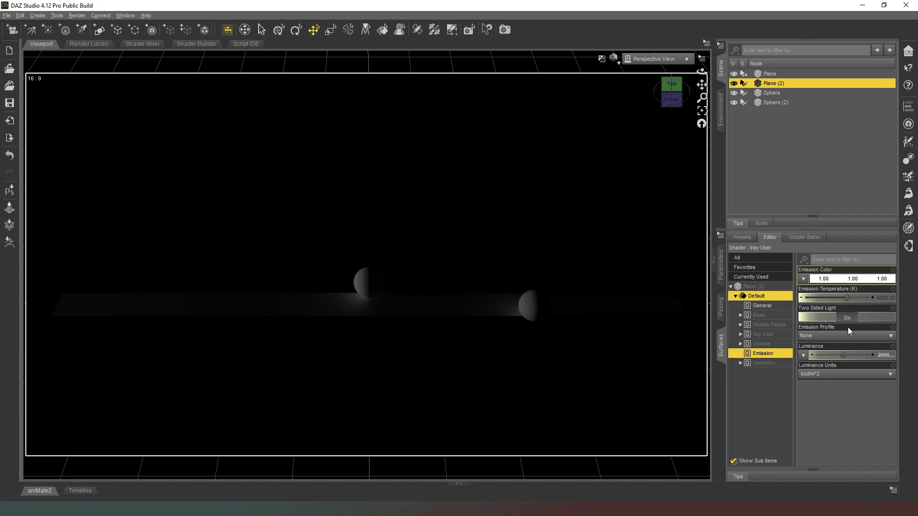
Raise the light plane's emission luminance to 50000.
{"action": "left_click", "coordinate": [884, 356]}
{"action": "type", "text": "50000"}
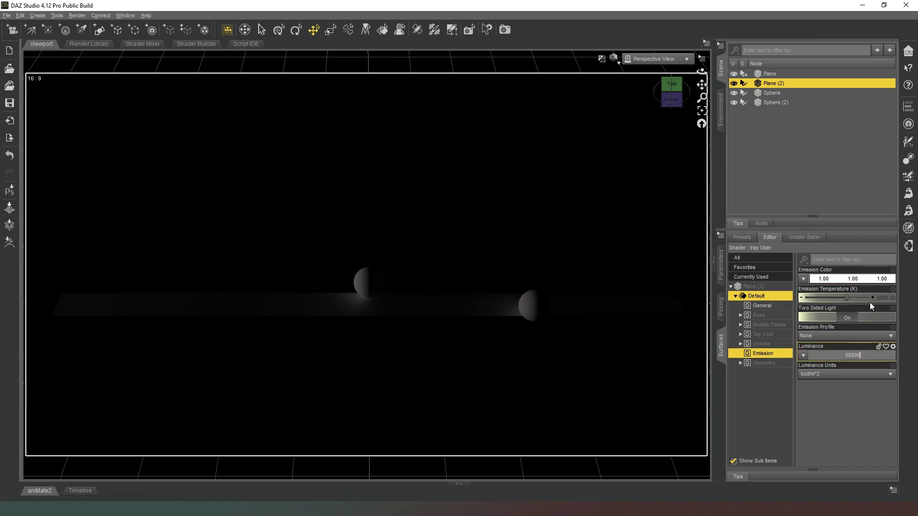
{"action": "key", "text": "Return"}
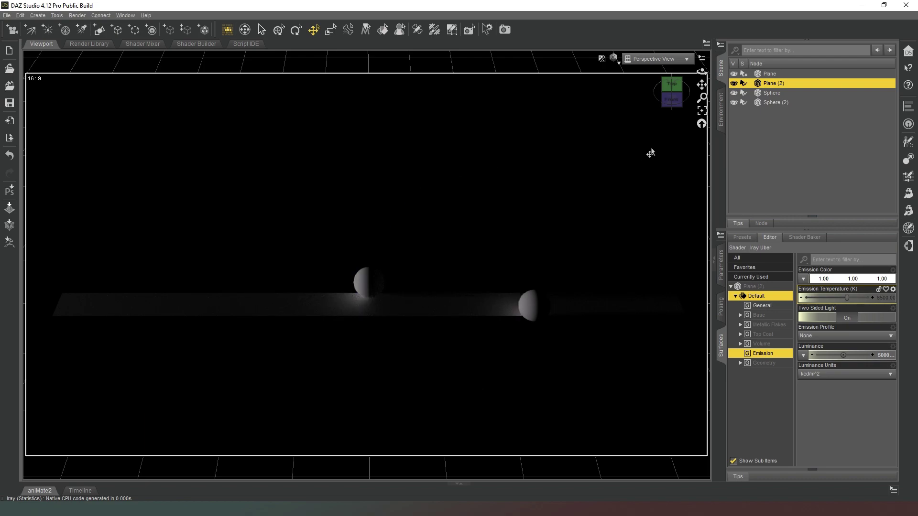
Set the light plane's emission luminance to 750.
{"action": "left_click_drag", "start_coordinate": [702, 72], "coordinate": [650, 68]}
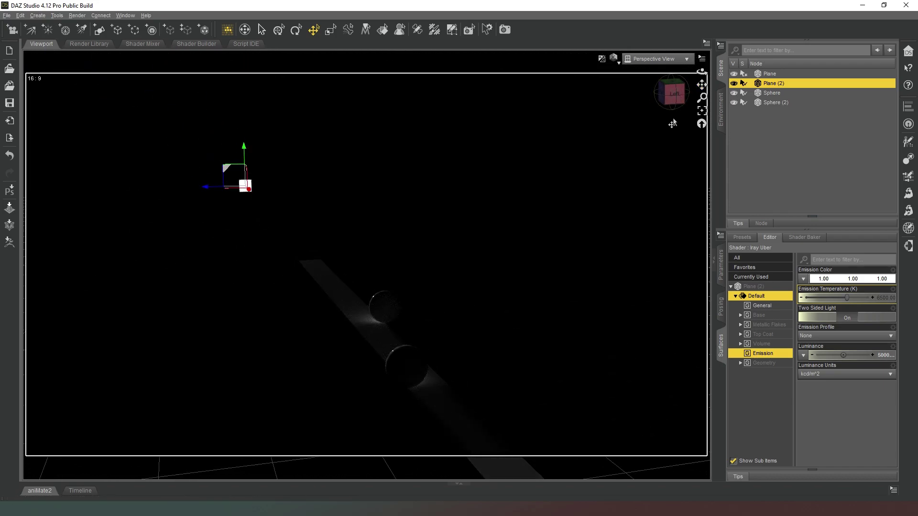
{"action": "left_click", "coordinate": [665, 87]}
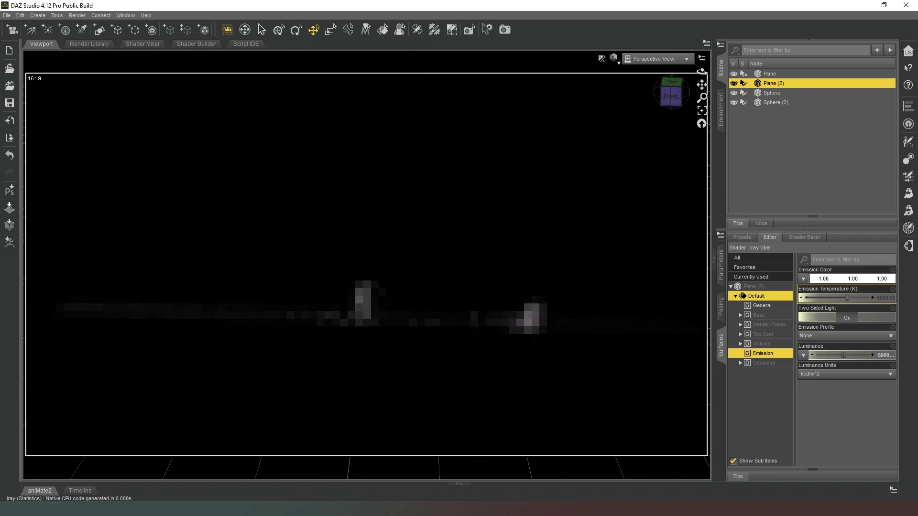
{"action": "left_click", "coordinate": [674, 87]}
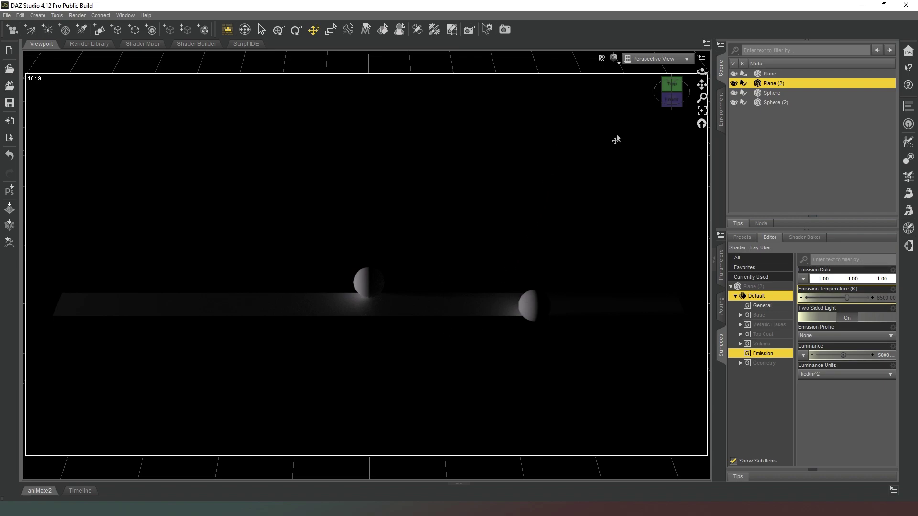
{"action": "scroll", "coordinate": [646, 107], "scroll_direction": "up", "scroll_amount": 6}
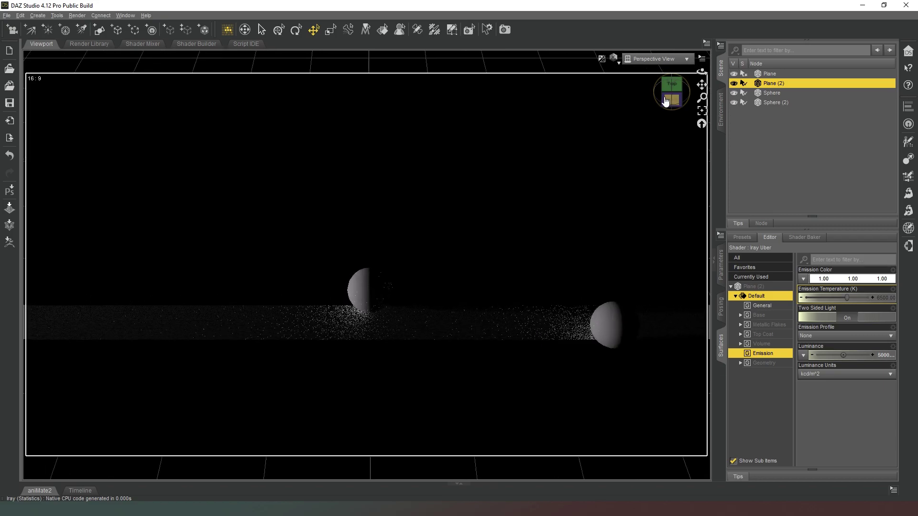
{"action": "scroll", "coordinate": [643, 114], "scroll_direction": "up", "scroll_amount": 12}
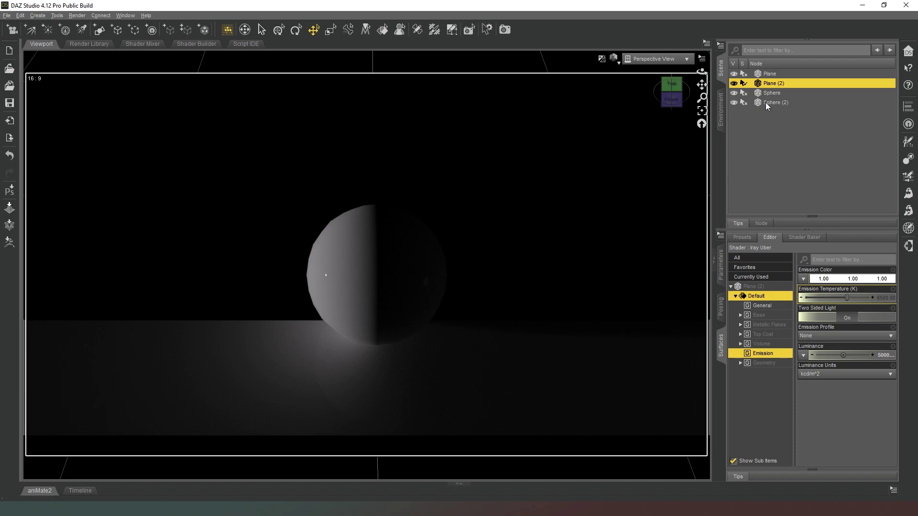
{"action": "left_click", "coordinate": [723, 265]}
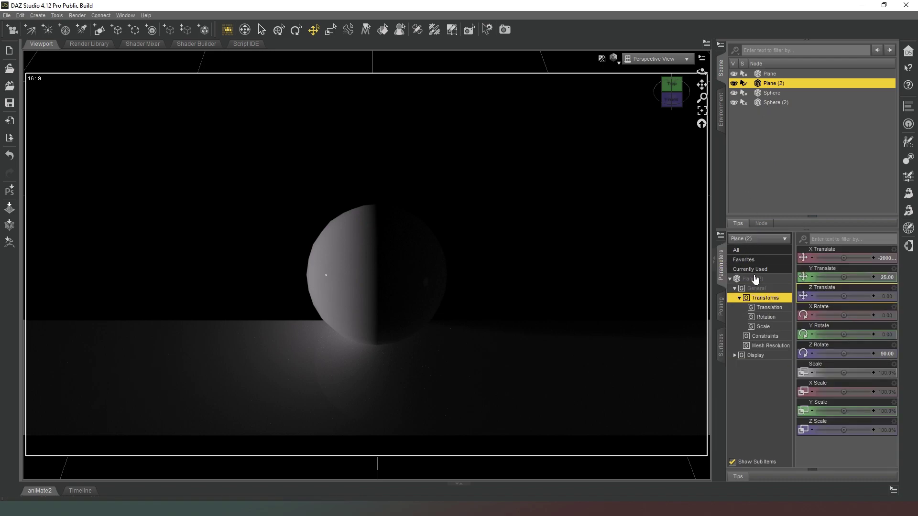
{"action": "left_click", "coordinate": [730, 337]}
{"action": "left_click", "coordinate": [722, 342]}
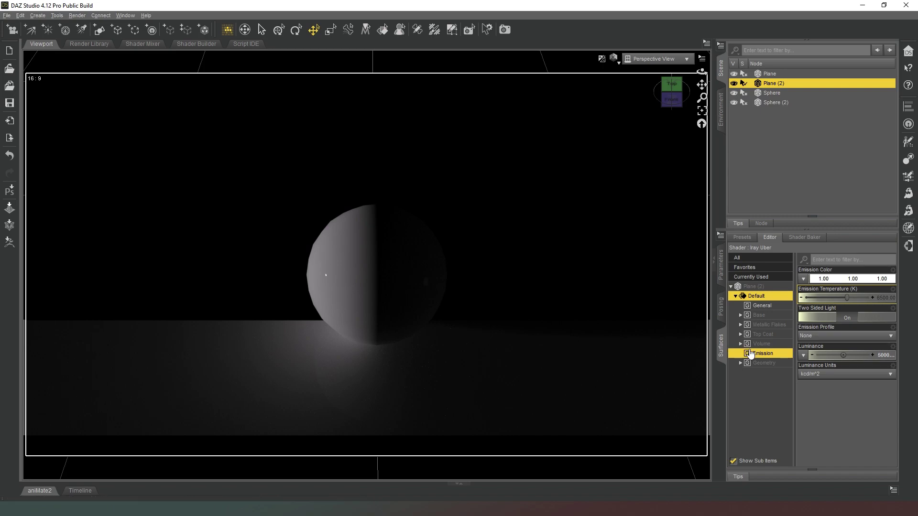
{"action": "left_click", "coordinate": [885, 356]}
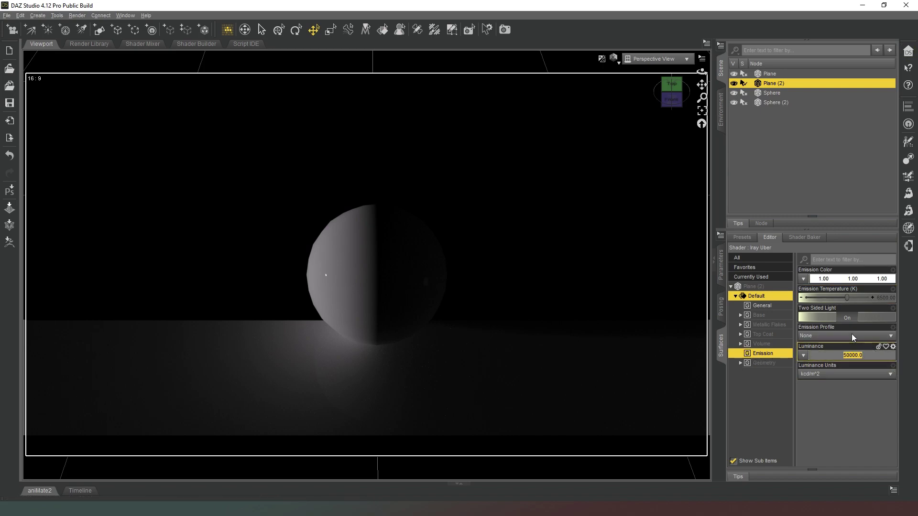
{"action": "type", "text": "750"}
{"action": "key", "text": "Return"}
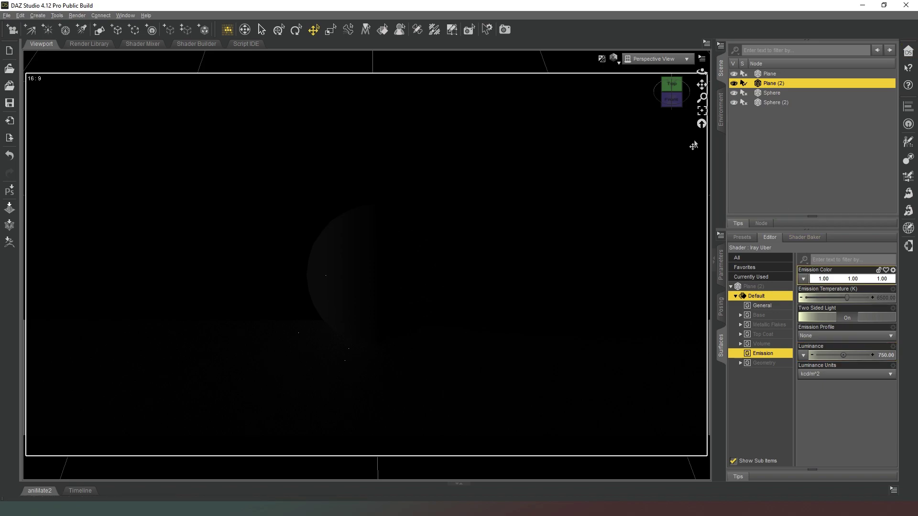
Set the overall scale of the light plane to 2000%.
{"action": "left_click", "coordinate": [722, 262]}
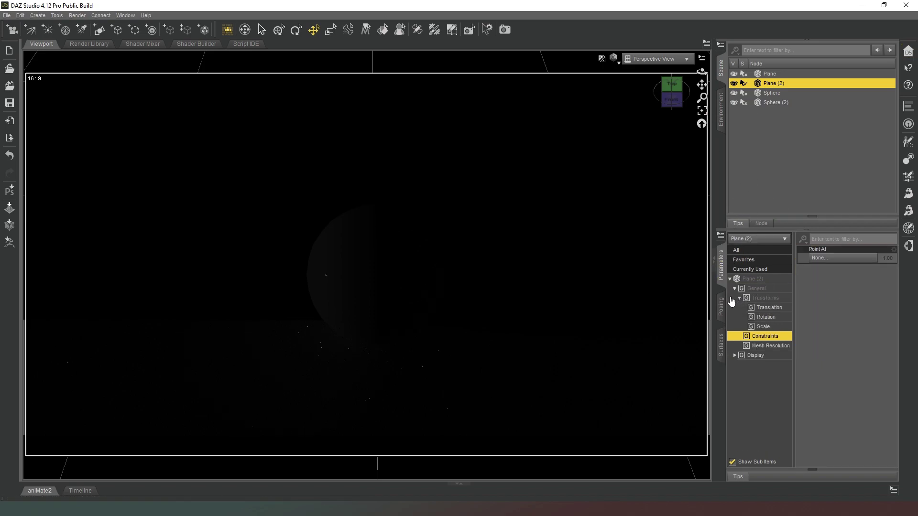
{"action": "left_click", "coordinate": [748, 280]}
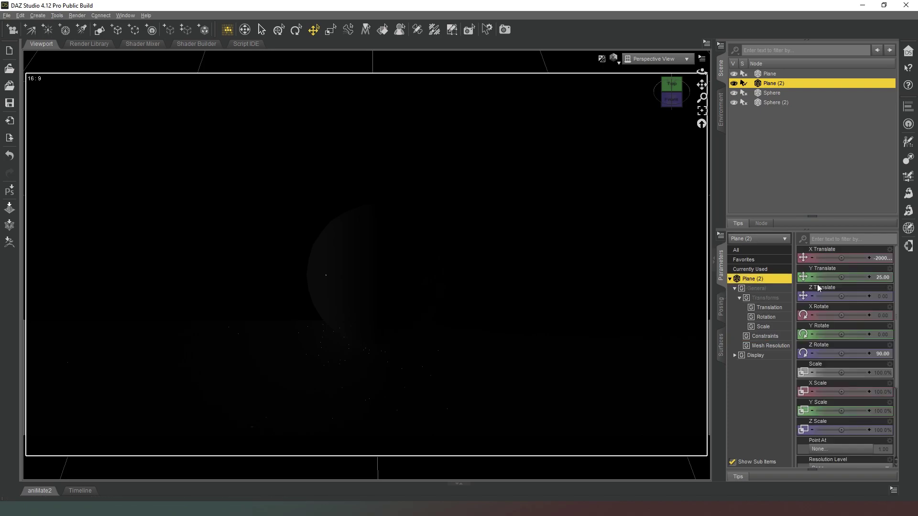
{"action": "left_click", "coordinate": [884, 373]}
{"action": "type", "text": "2"}
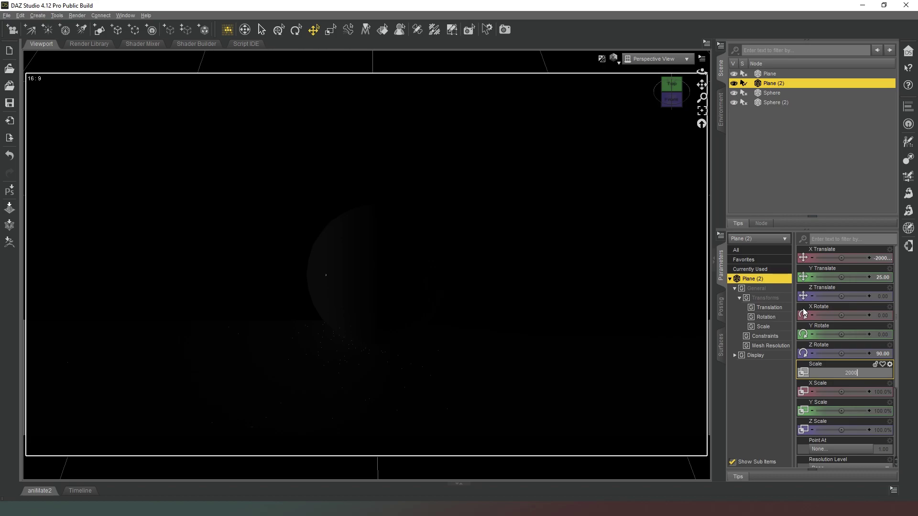
{"action": "type", "text": "000"}
{"action": "key", "text": "Return"}
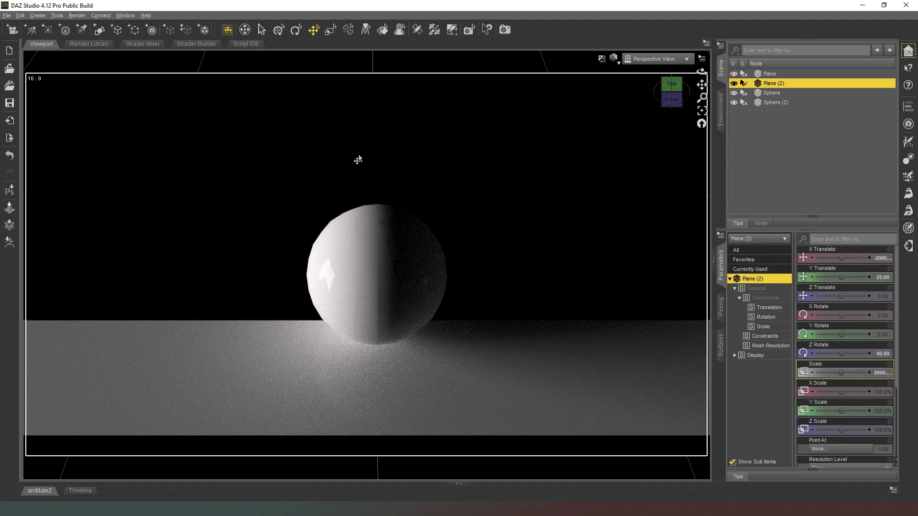
Increase the light plane's overall scale to 20000% and deselect it.
{"action": "left_click", "coordinate": [885, 373]}
{"action": "type", "text": "2000"}
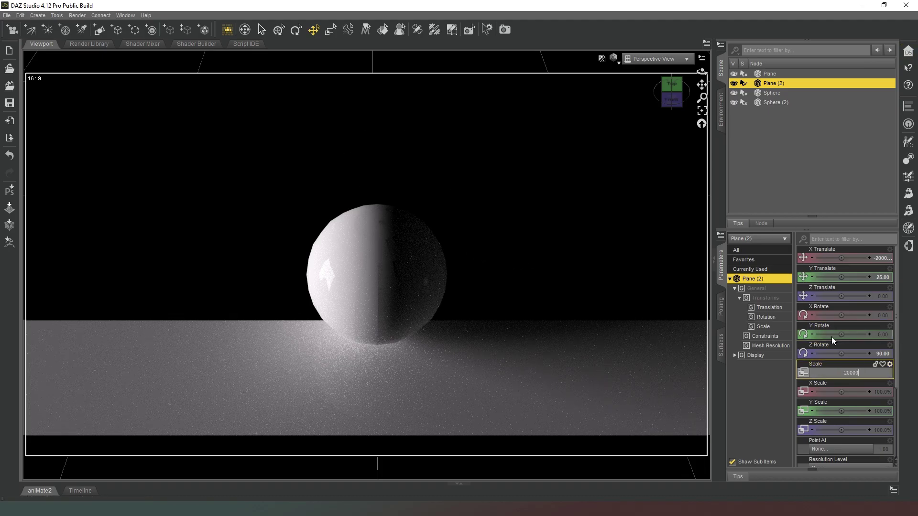
{"action": "key", "text": "Return"}
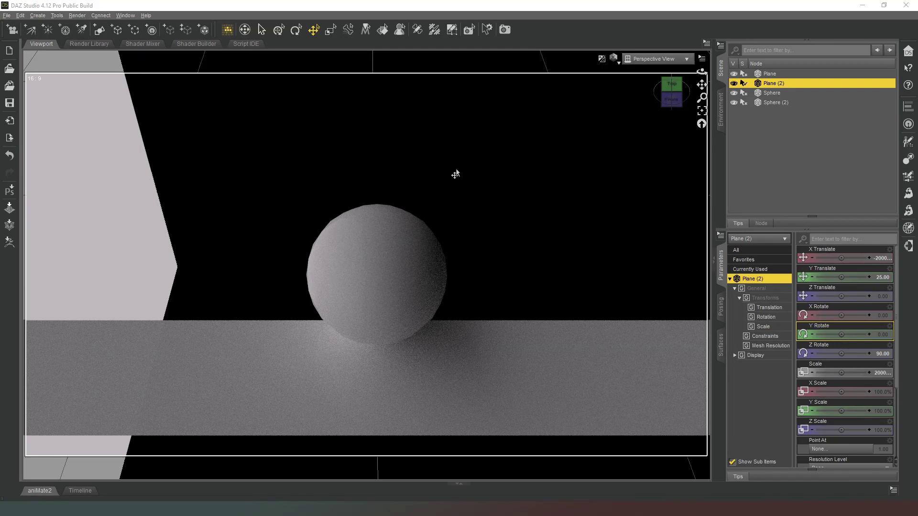
{"action": "left_click", "coordinate": [677, 98]}
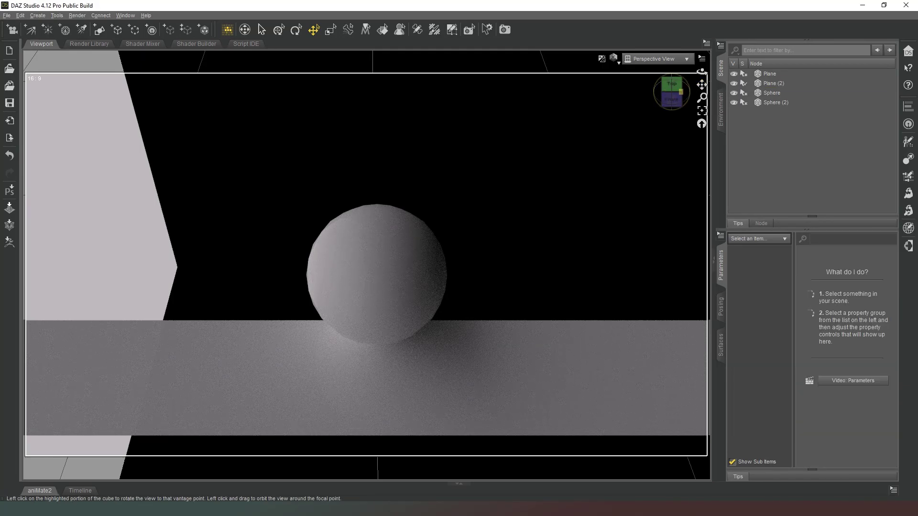
Examine from several angles how the enlarged, distant light plane illuminates the two spheres and the floor strip.
{"action": "left_click_drag", "start_coordinate": [683, 98], "coordinate": [701, 93]}
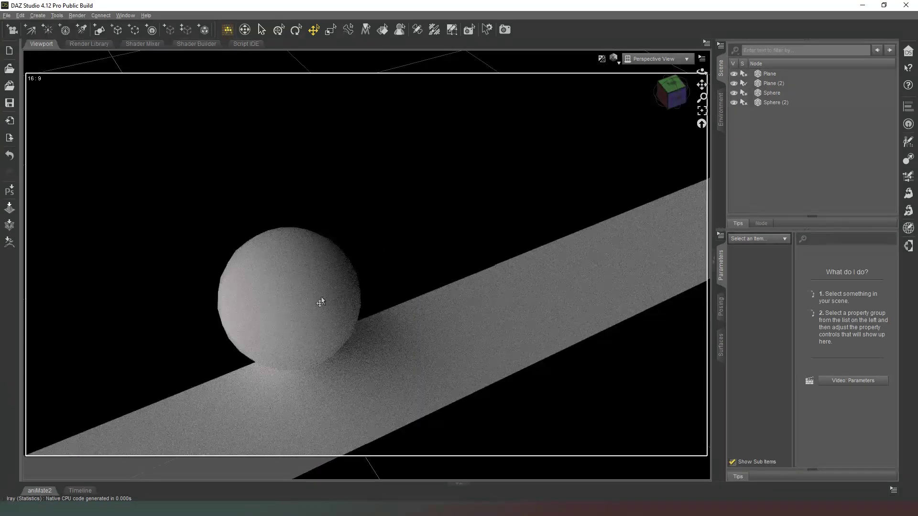
{"action": "left_click_drag", "start_coordinate": [673, 98], "coordinate": [724, 114]}
{"action": "scroll", "coordinate": [682, 134], "scroll_direction": "down", "scroll_amount": 6}
{"action": "left_click_drag", "start_coordinate": [677, 96], "coordinate": [597, 183]}
{"action": "left_click_drag", "start_coordinate": [649, 106], "coordinate": [142, 265]}
{"action": "left_click_drag", "start_coordinate": [669, 95], "coordinate": [297, 293]}
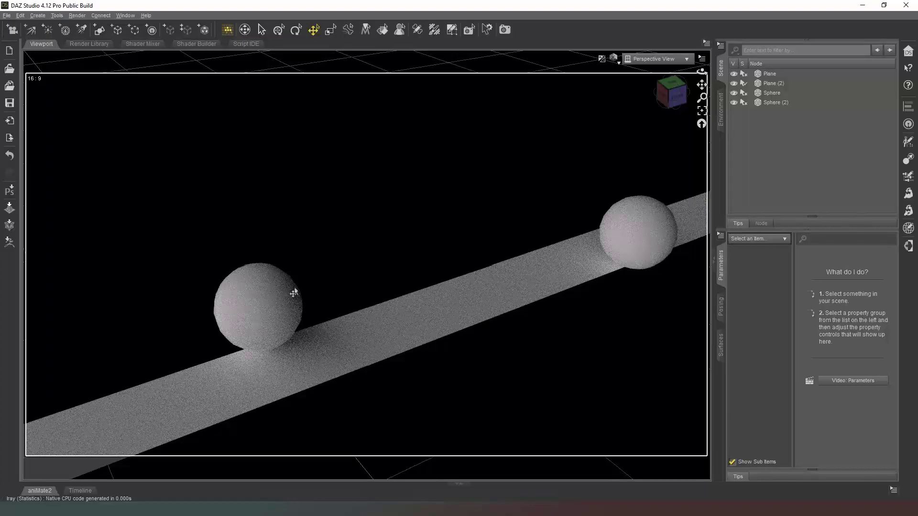
{"action": "left_click_drag", "start_coordinate": [297, 293], "coordinate": [267, 306]}
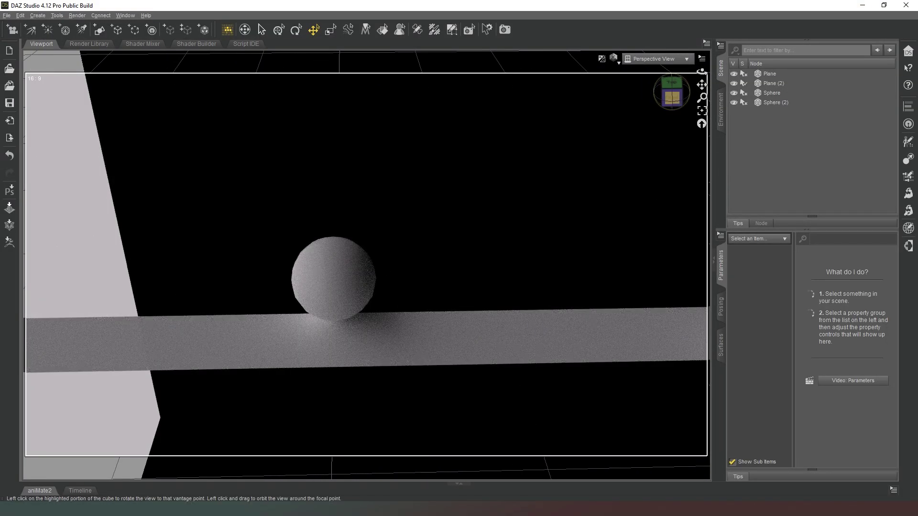
{"action": "mouse_move", "coordinate": [673, 99]}
{"action": "left_mouse_down"}
{"action": "mouse_move", "coordinate": [635, 83]}
{"action": "mouse_move", "coordinate": [678, 91]}
{"action": "mouse_move", "coordinate": [669, 114]}
{"action": "mouse_move", "coordinate": [669, 102]}
{"action": "mouse_move", "coordinate": [679, 105]}
{"action": "mouse_move", "coordinate": [668, 94]}
{"action": "left_mouse_up"}
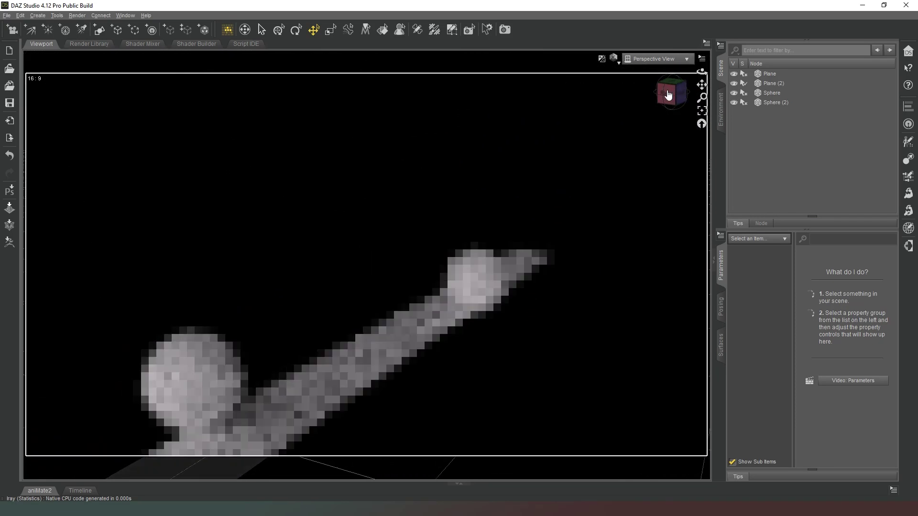
{"action": "left_click", "coordinate": [661, 98]}
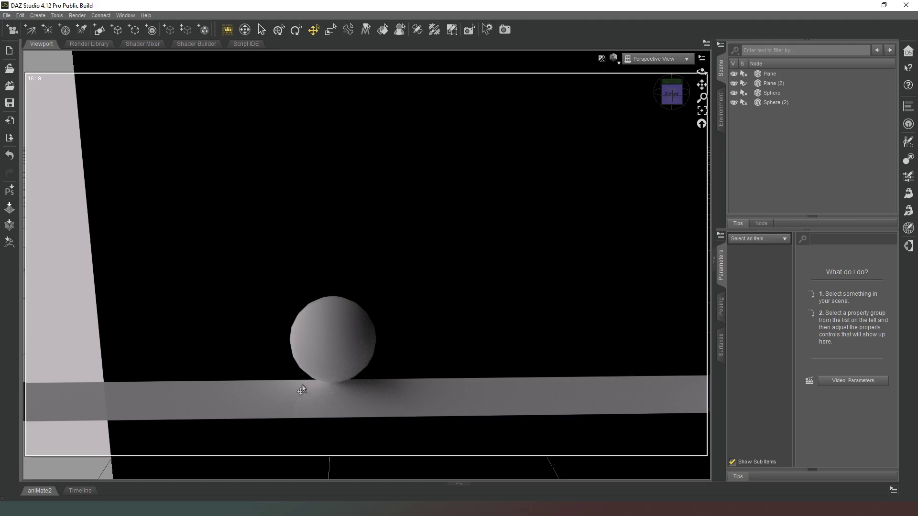
{"action": "left_click_drag", "start_coordinate": [676, 91], "coordinate": [708, 103]}
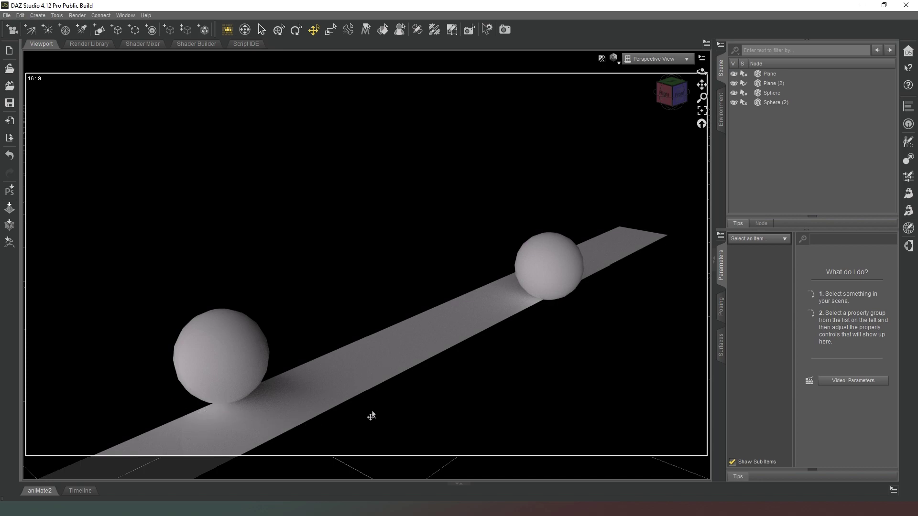
{"action": "left_click_drag", "start_coordinate": [676, 100], "coordinate": [692, 123]}
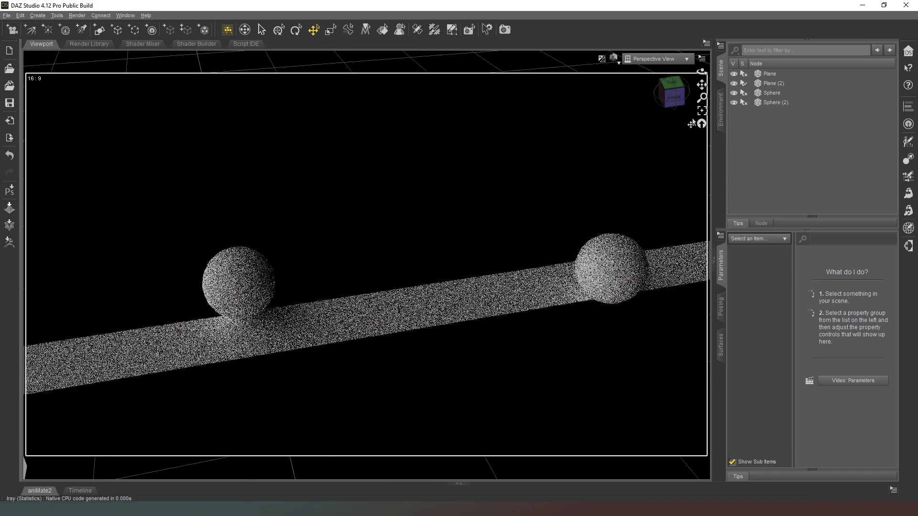
Compare the large light plane's illumination of the near and far spheres in wider views from the front, the side and above.
{"action": "left_click_drag", "start_coordinate": [701, 85], "coordinate": [658, 99]}
{"action": "scroll", "coordinate": [673, 99], "scroll_direction": "down", "scroll_amount": 2}
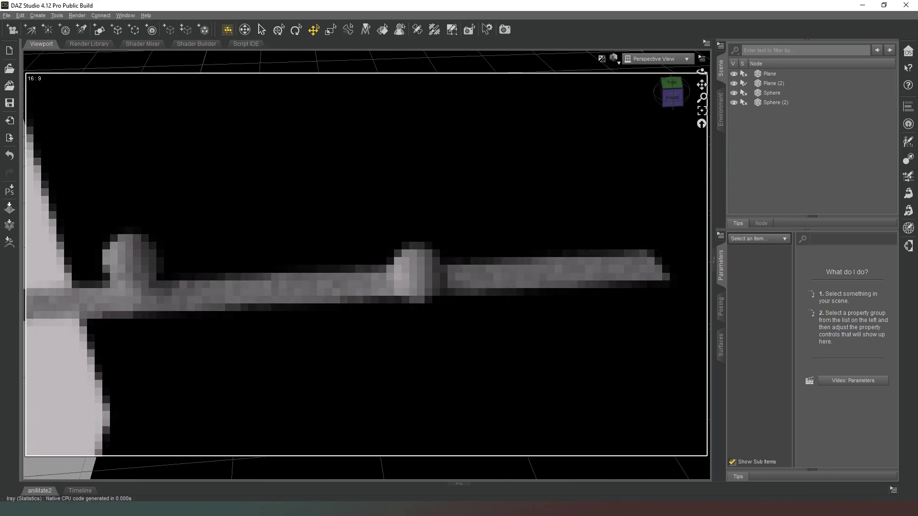
{"action": "scroll", "coordinate": [653, 187], "scroll_direction": "down", "scroll_amount": 3}
{"action": "scroll", "coordinate": [329, 284], "scroll_direction": "down", "scroll_amount": 3}
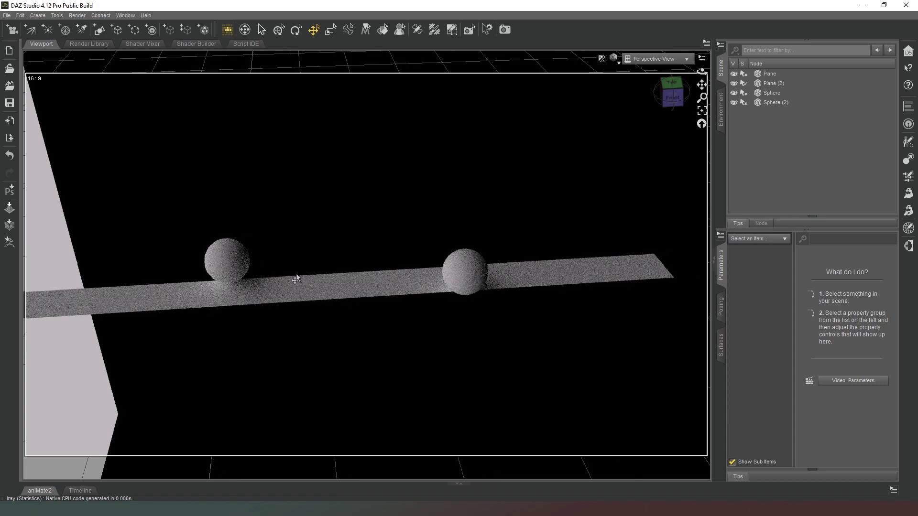
{"action": "mouse_move", "coordinate": [296, 279]}
{"action": "left_mouse_down"}
{"action": "mouse_move", "coordinate": [442, 285]}
{"action": "mouse_move", "coordinate": [303, 289]}
{"action": "left_mouse_up"}
{"action": "left_click_drag", "start_coordinate": [682, 91], "coordinate": [381, 415]}
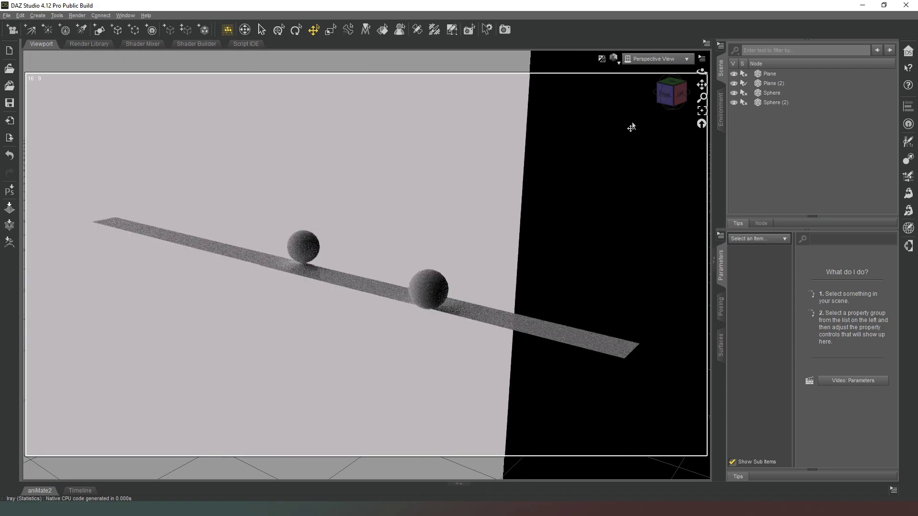
{"action": "left_click", "coordinate": [671, 84]}
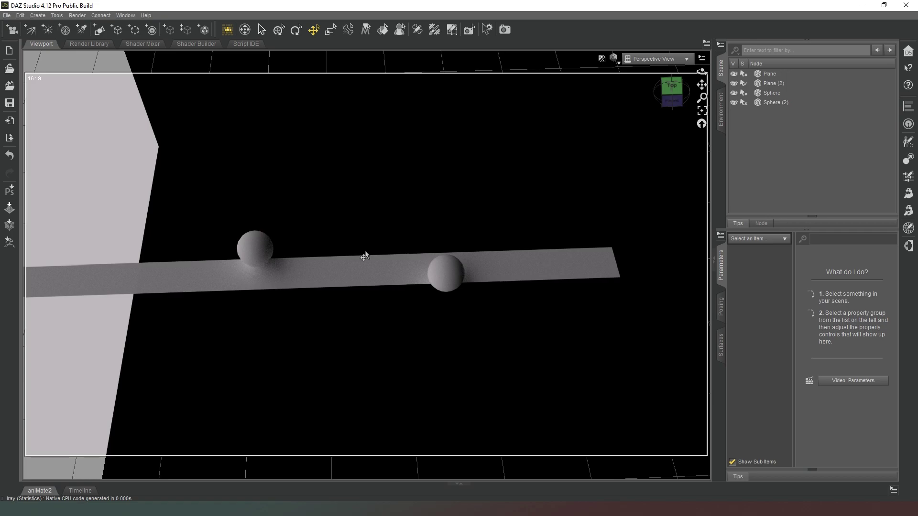
Switch the viewport draw style from NVIDIA Iray to Texture Shaded and view the spheres and light plane from a lower front angle.
{"action": "left_click", "coordinate": [616, 67]}
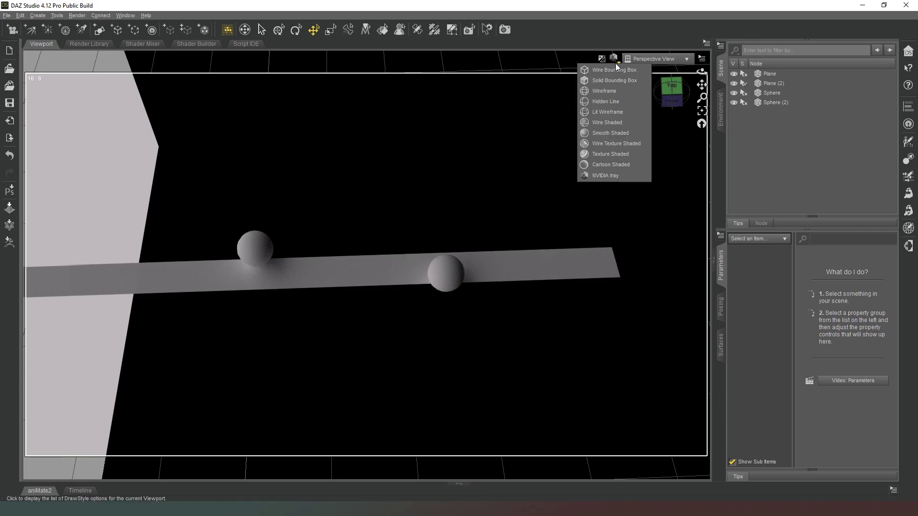
{"action": "left_click", "coordinate": [609, 152]}
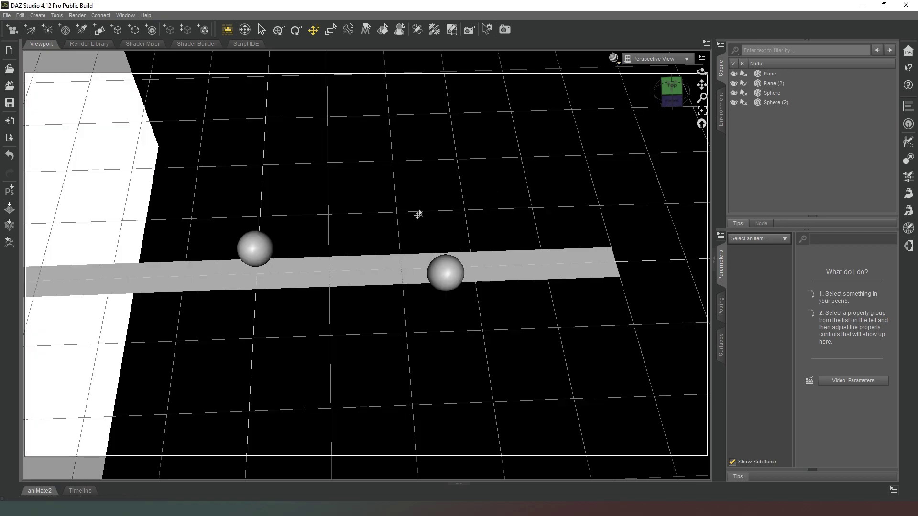
{"action": "mouse_move", "coordinate": [672, 89]}
{"action": "left_mouse_down"}
{"action": "mouse_move", "coordinate": [660, 96]}
{"action": "mouse_move", "coordinate": [681, 86]}
{"action": "left_mouse_up"}
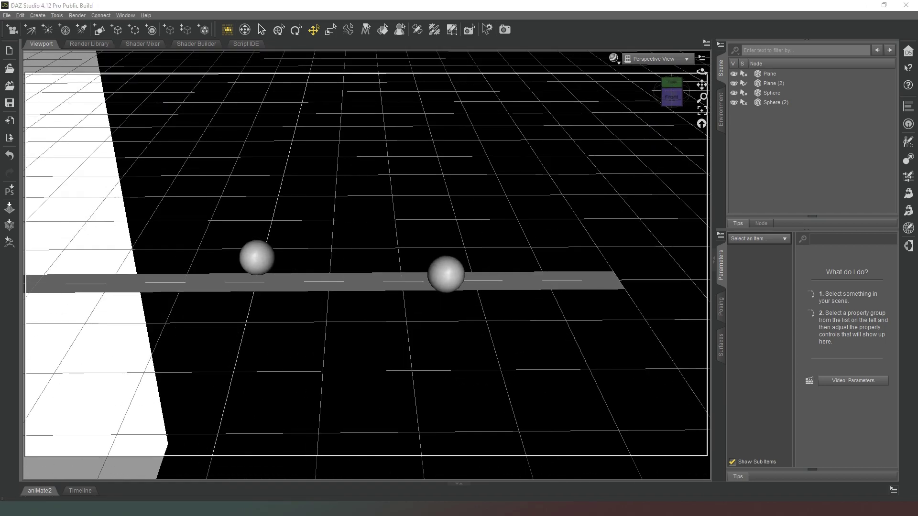